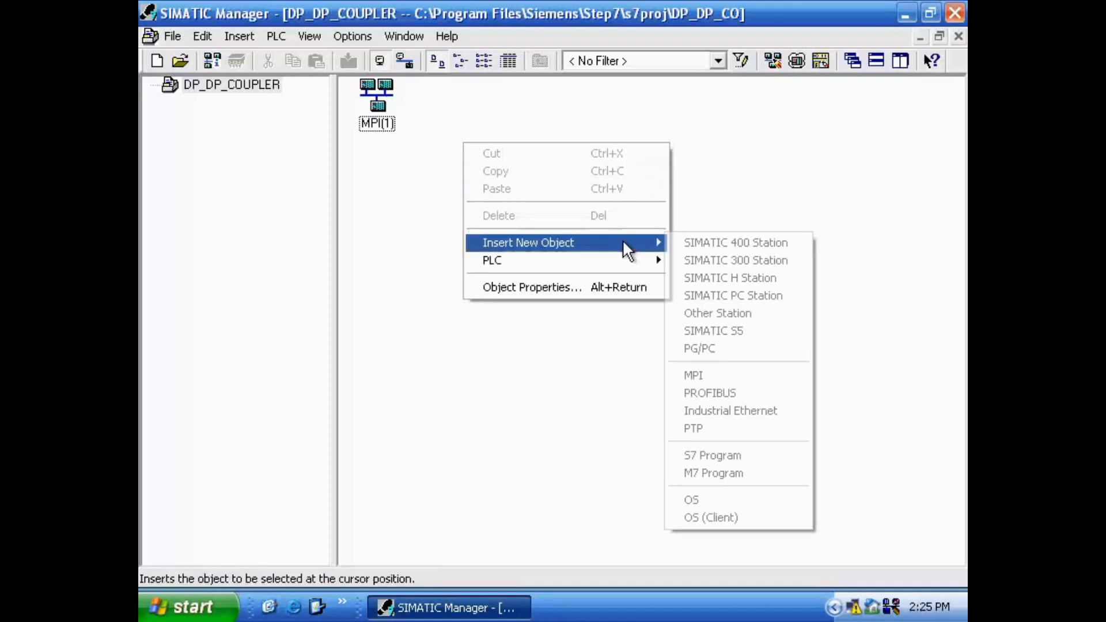
# Insert a SIMATIC 300 station into the DP_DP_COUPLER project and name it MASTER1
pyautogui.click(686, 257)
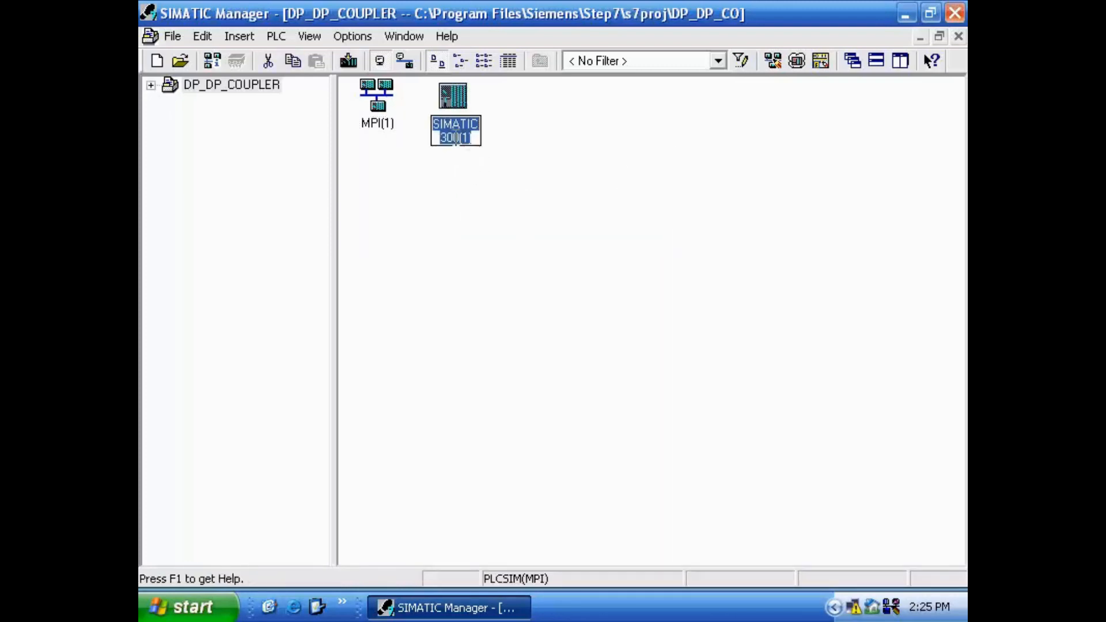
pyautogui.write('MASTER')
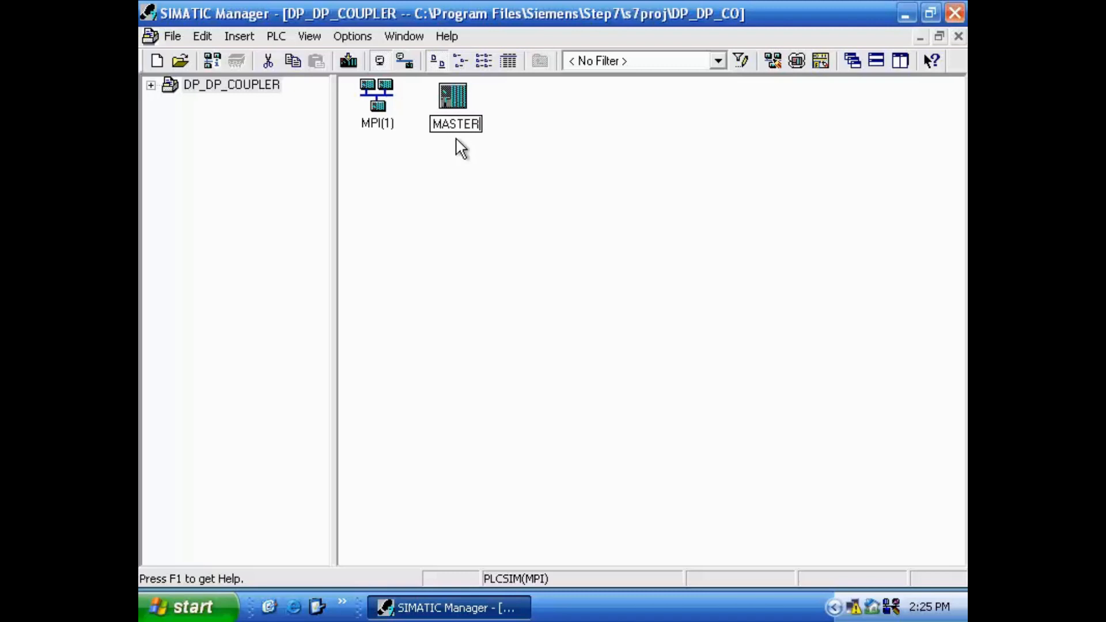
pyautogui.write('1')
pyautogui.press('Return')
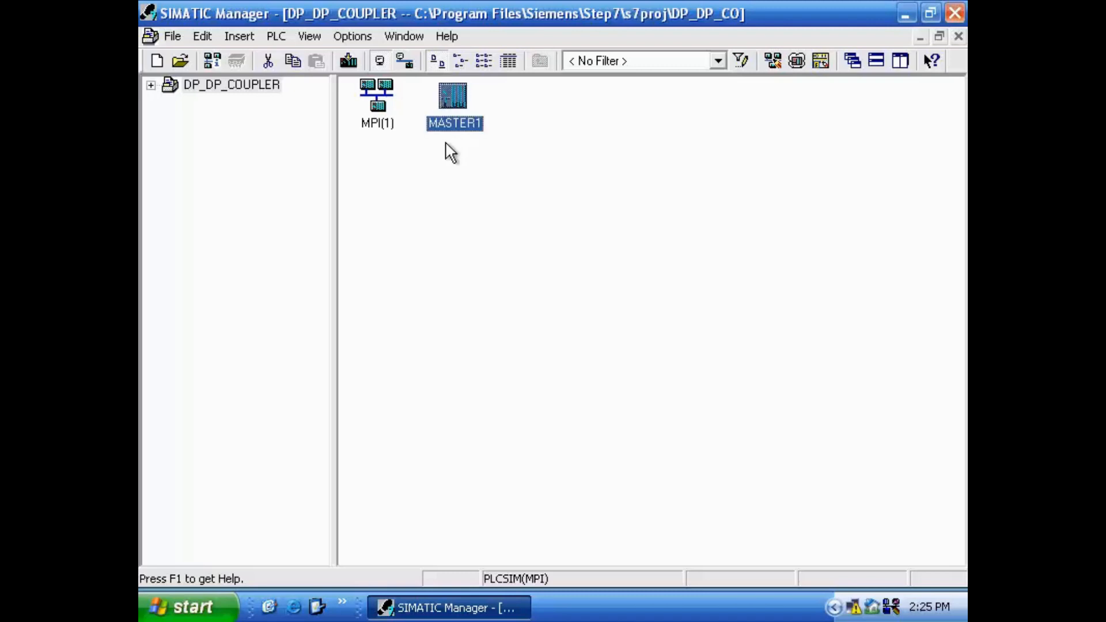
# Open the hardware configuration of MASTER1 and place a RACK-300 rail in the empty station
pyautogui.click(444, 153)
pyautogui.doubleClick(453, 132)
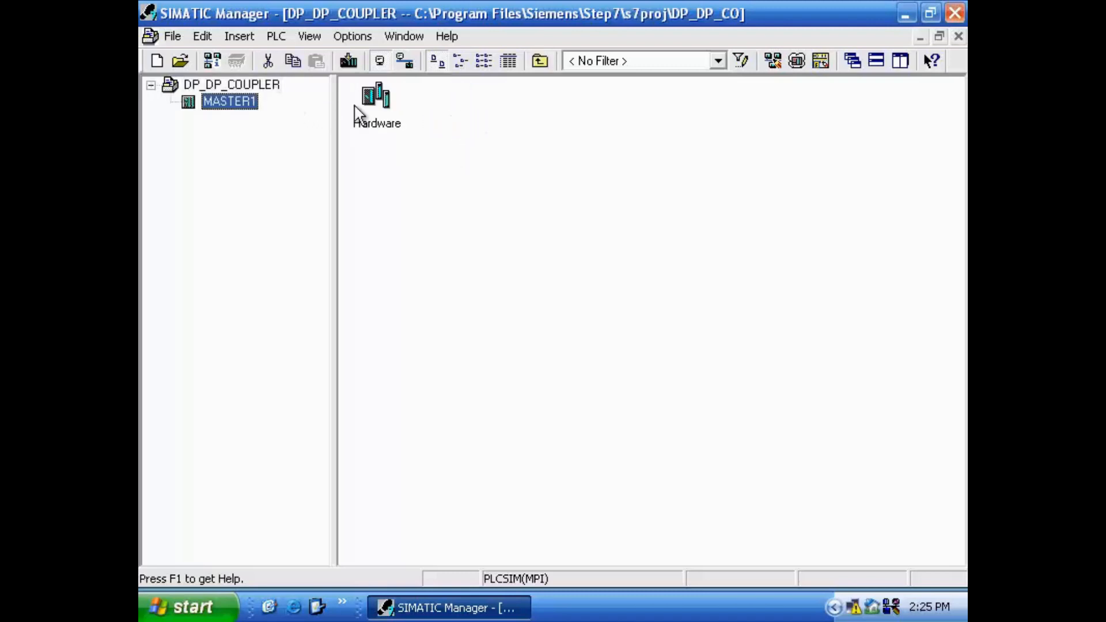
pyautogui.click(372, 105)
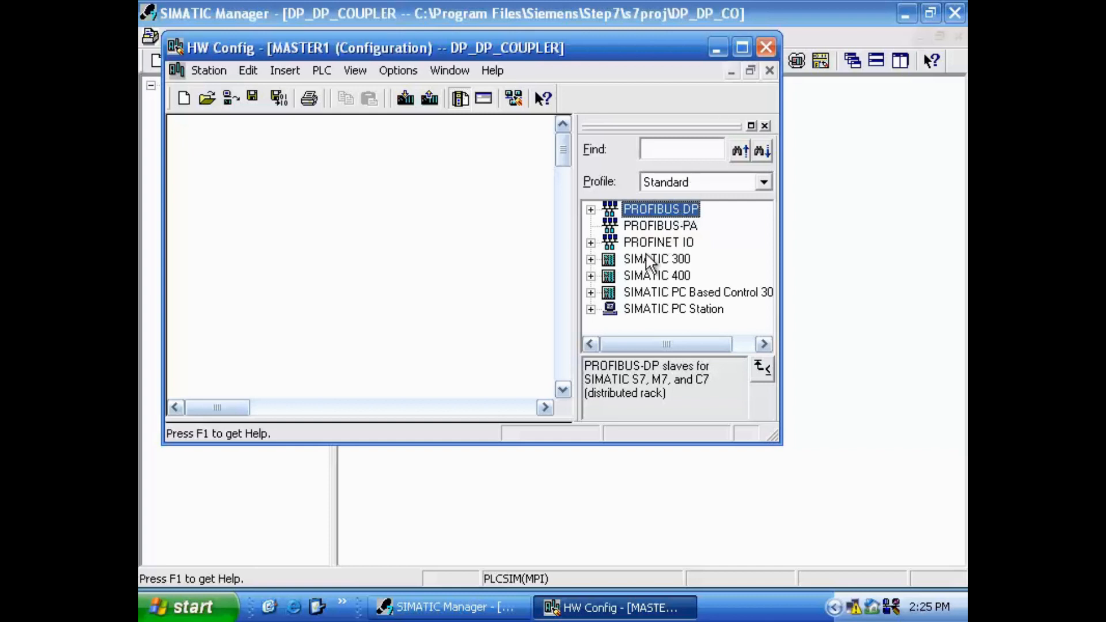
pyautogui.click(743, 48)
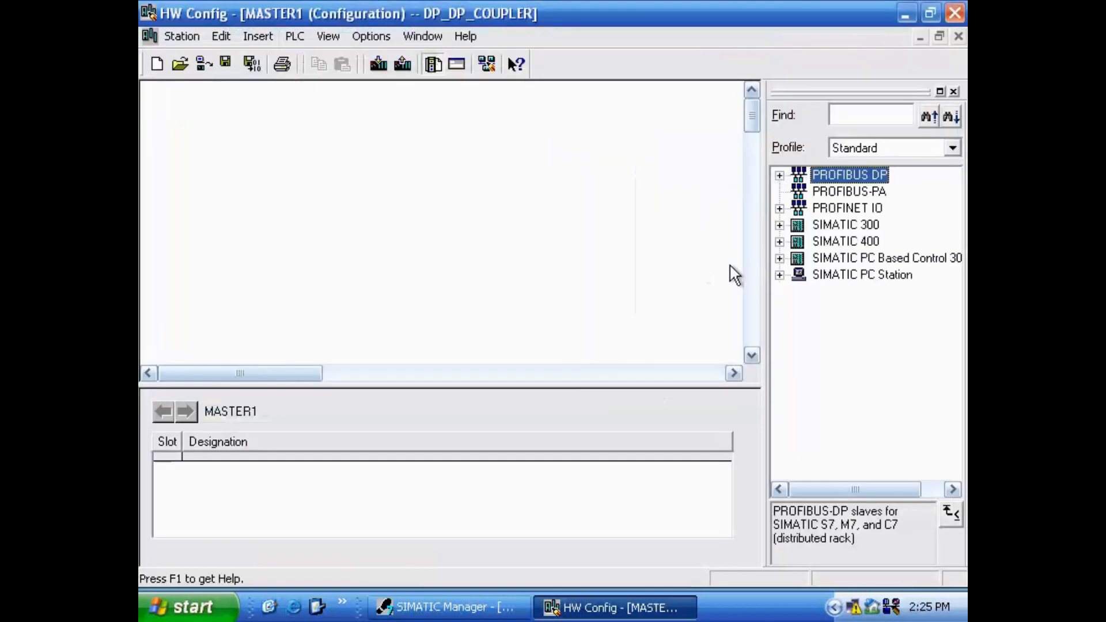
pyautogui.click(780, 225)
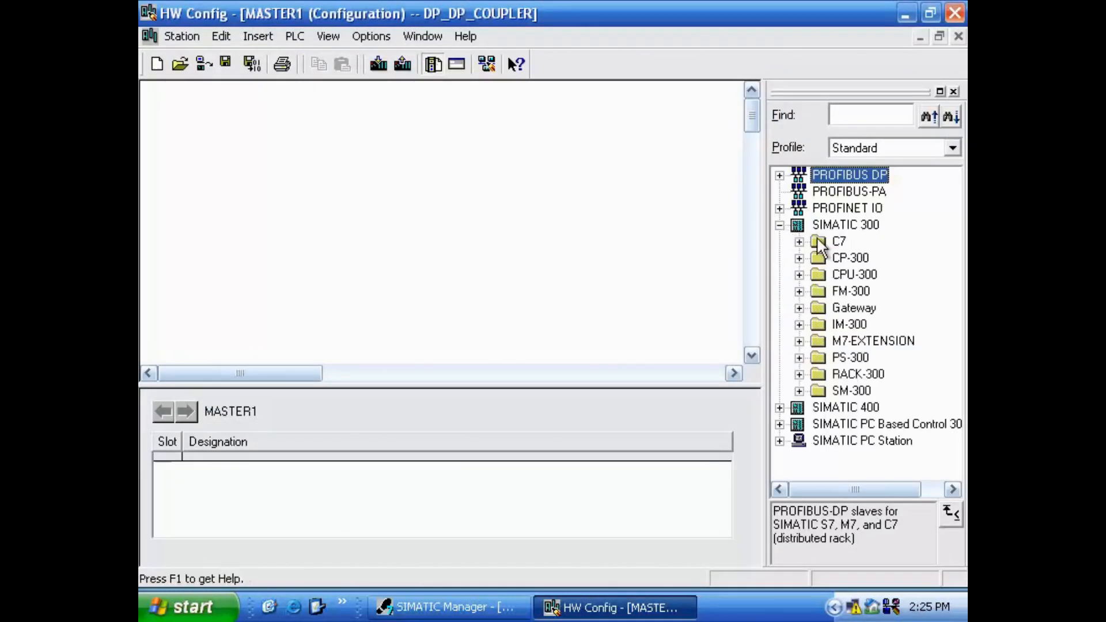
pyautogui.click(799, 375)
pyautogui.moveTo(839, 391); pyautogui.dragTo(330, 134)
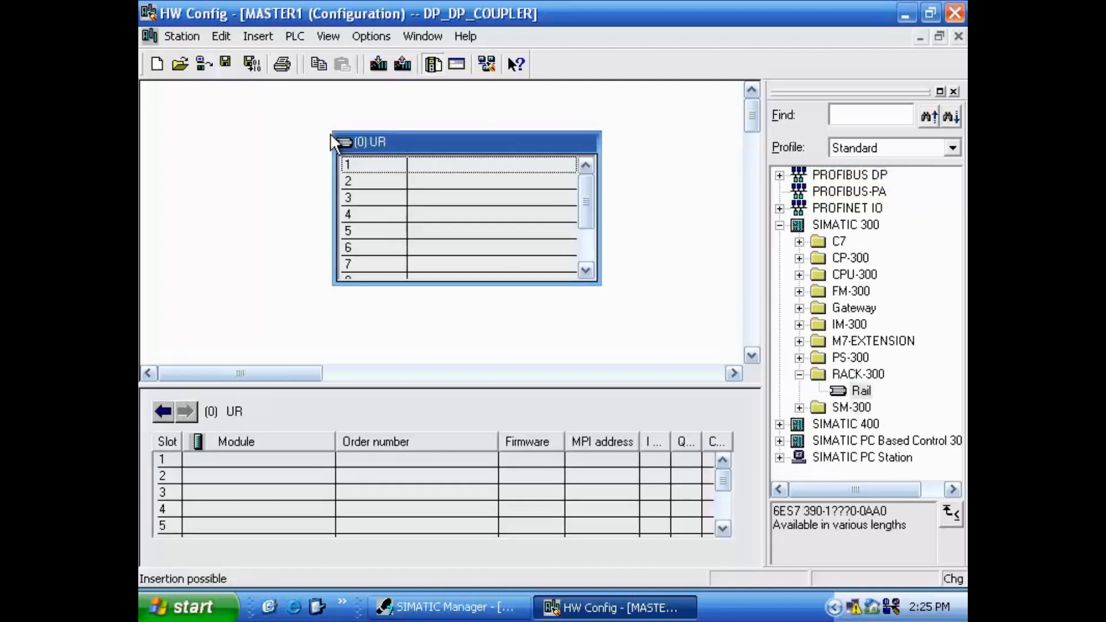
# Insert a PS 307 2A power supply (6ES7 307-1BA00-0AA0) in slot 1 of the rack
pyautogui.click(799, 374)
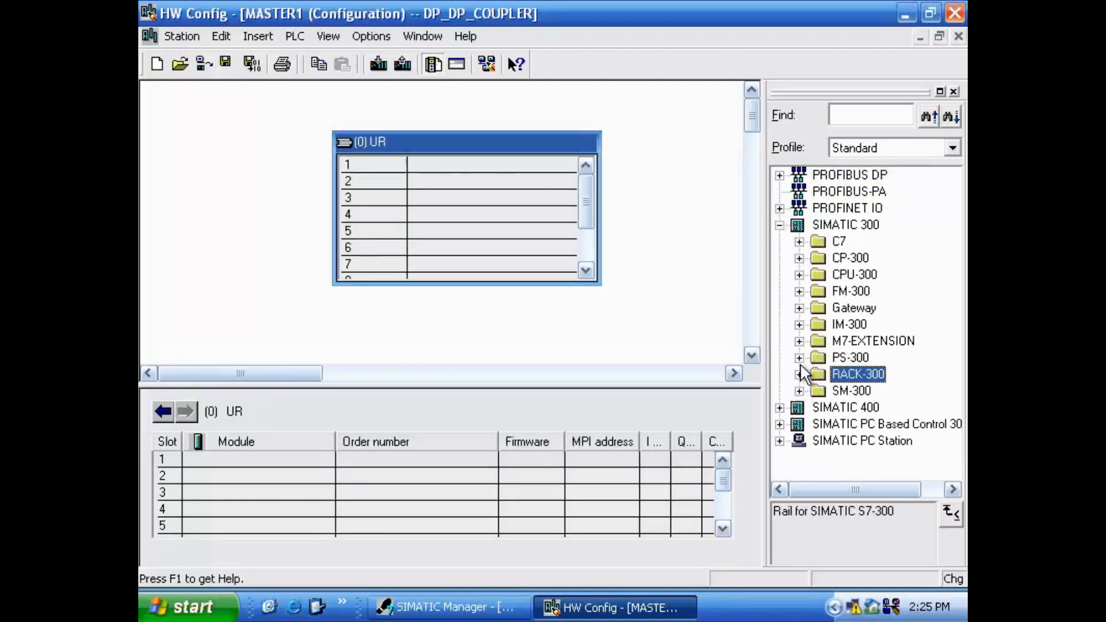
pyautogui.click(800, 358)
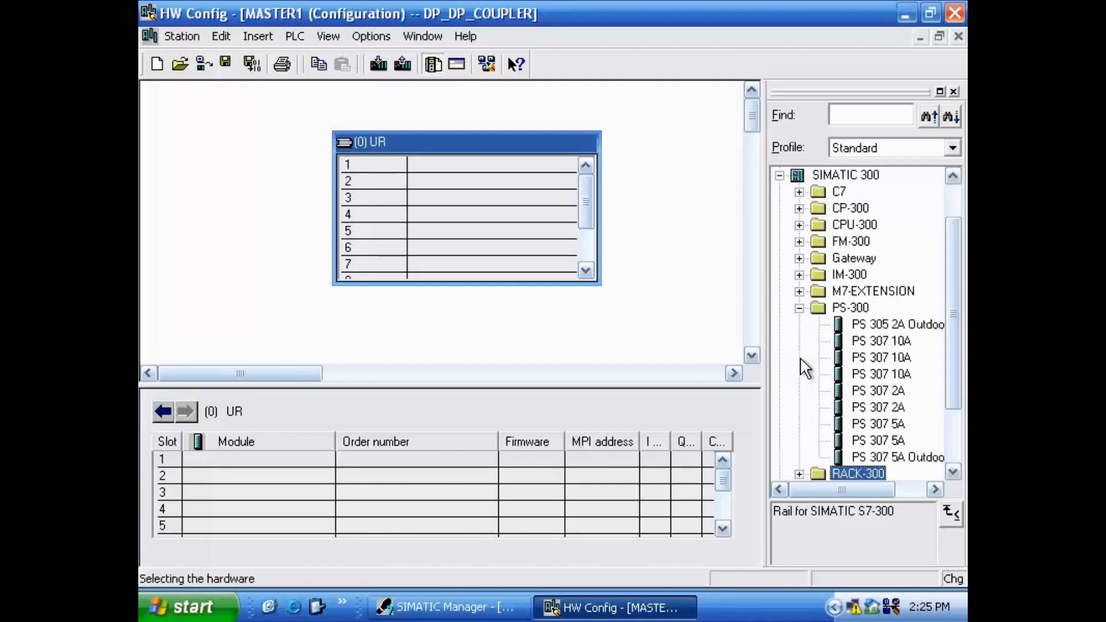
pyautogui.moveTo(880, 391); pyautogui.dragTo(451, 166)
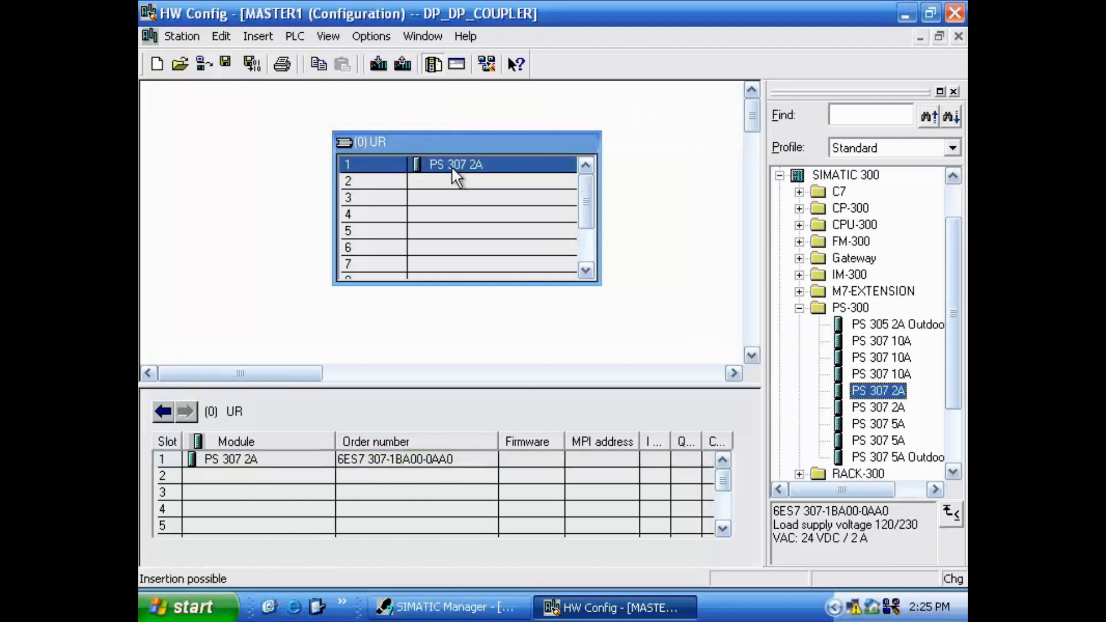
# Insert the CPU 315-2 DP 6ES7 315-2AH14-0AB0, version V3.3, in slot 2 of the rack
pyautogui.click(800, 308)
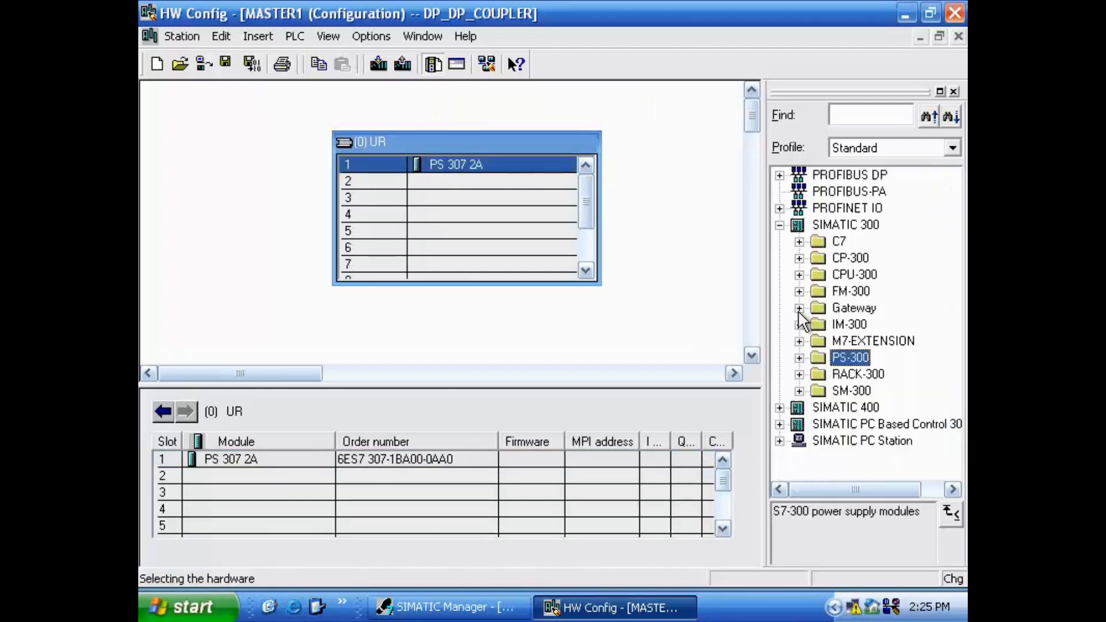
pyautogui.click(800, 275)
pyautogui.click(880, 391)
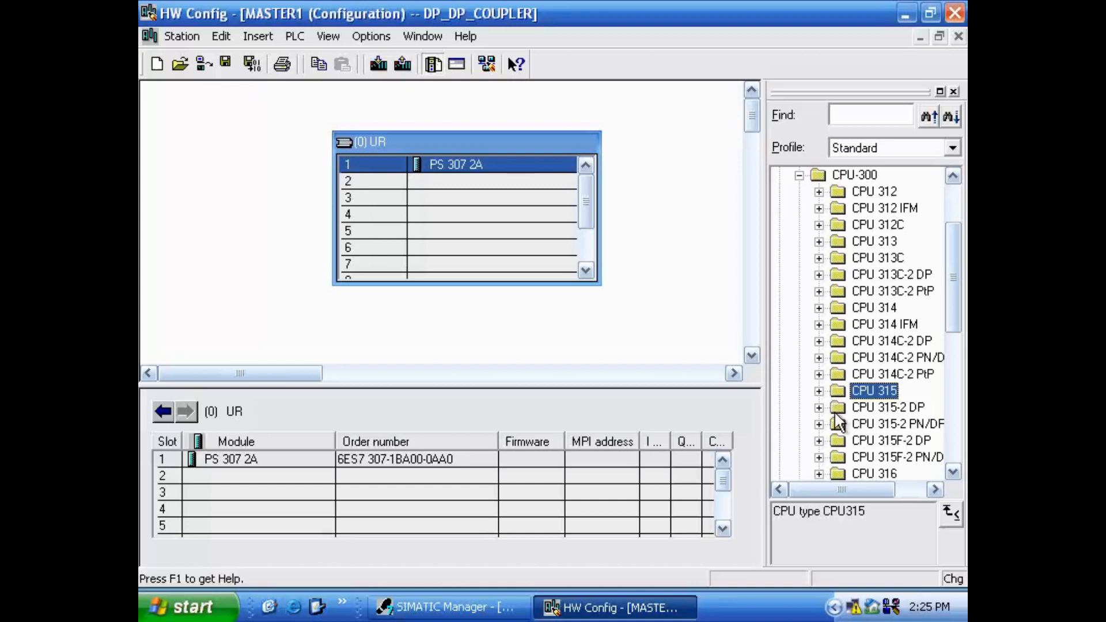
pyautogui.click(819, 407)
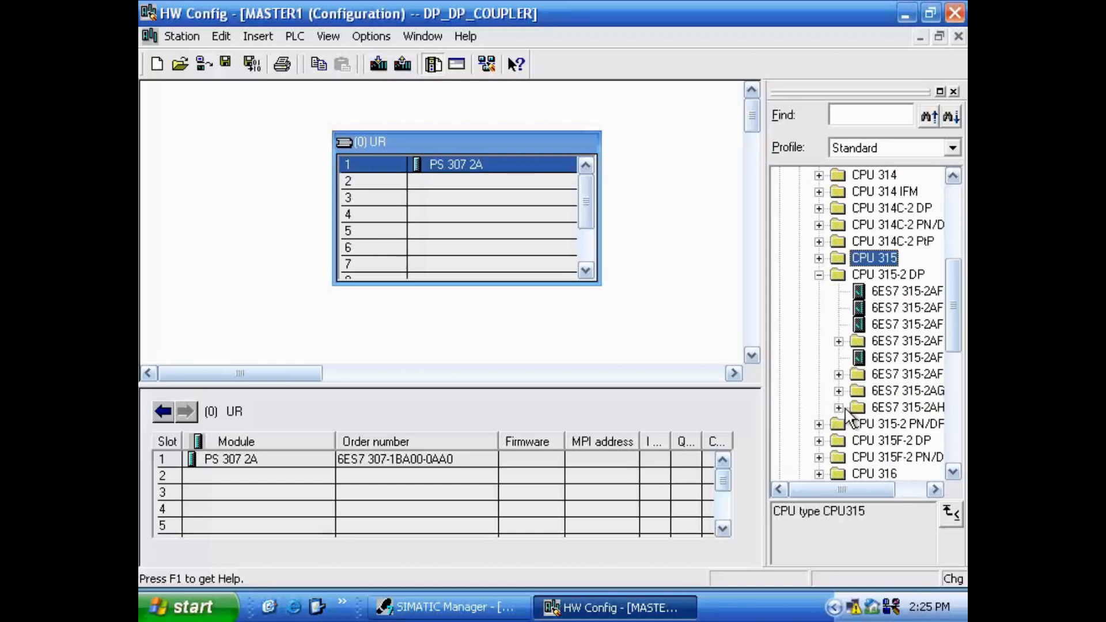
pyautogui.click(839, 407)
pyautogui.moveTo(902, 441); pyautogui.dragTo(503, 180)
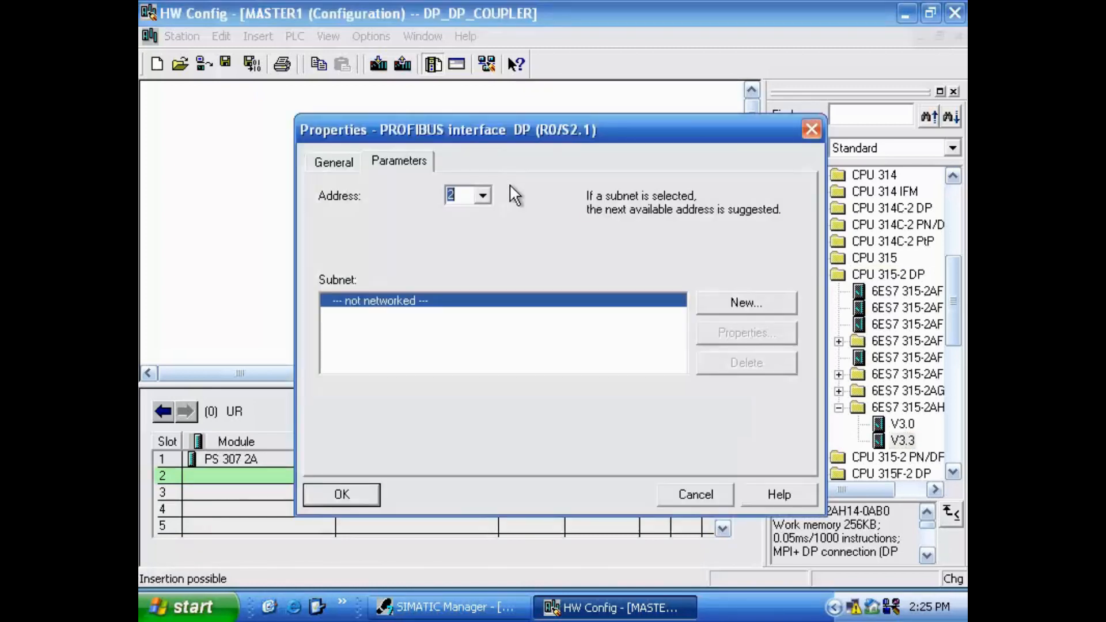
# Create a new PROFIBUS subnet named PROFIBUS1 and connect the CPU's DP interface to it
pyautogui.click(751, 312)
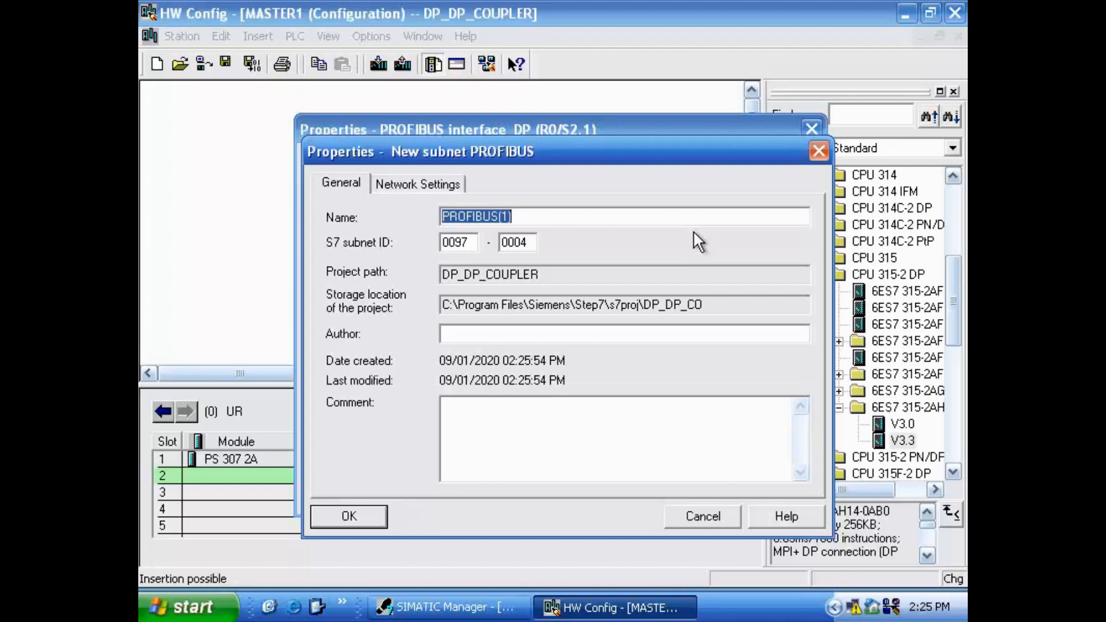
pyautogui.press('Right')
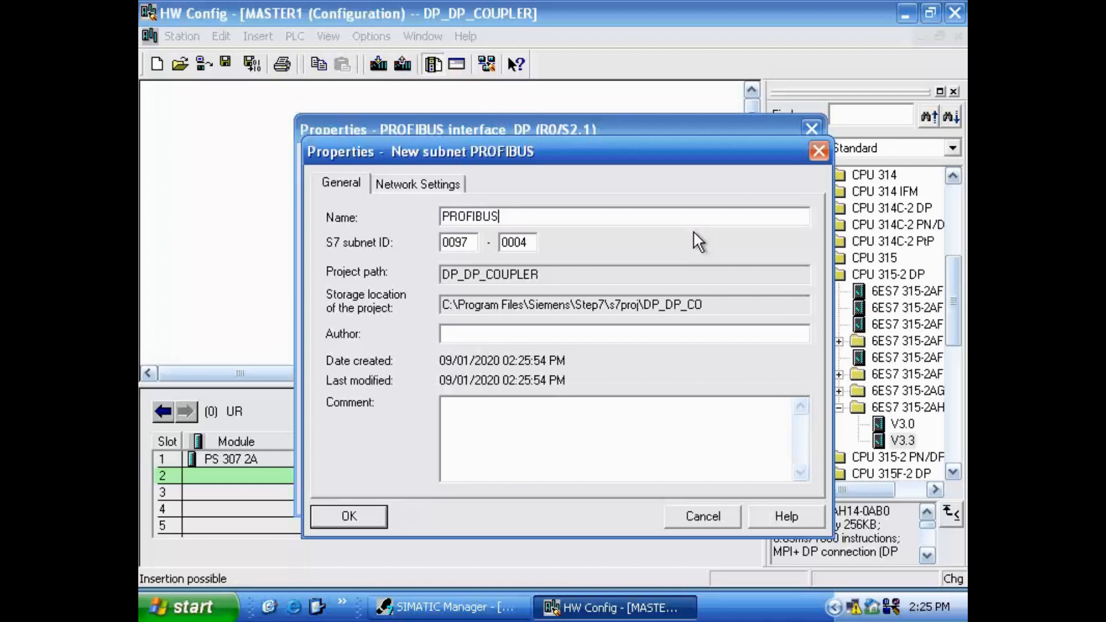
pyautogui.write('1')
pyautogui.click(353, 518)
pyautogui.click(340, 495)
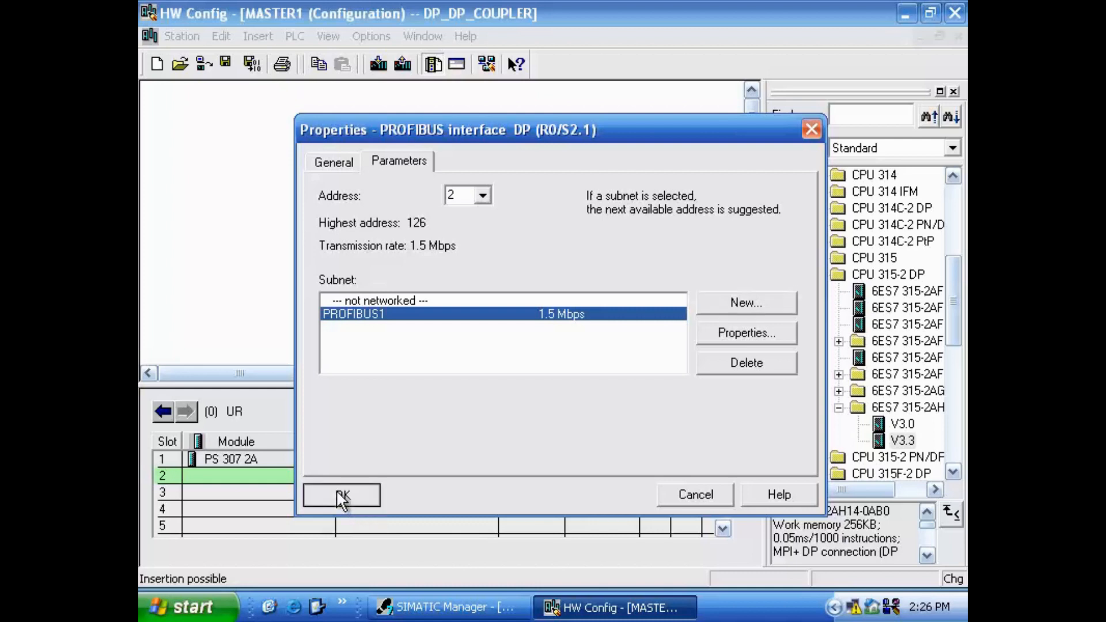
# Save and compile the MASTER1 hardware configuration, close it and return to the DP_DP_COUPLER project level
pyautogui.click(252, 63)
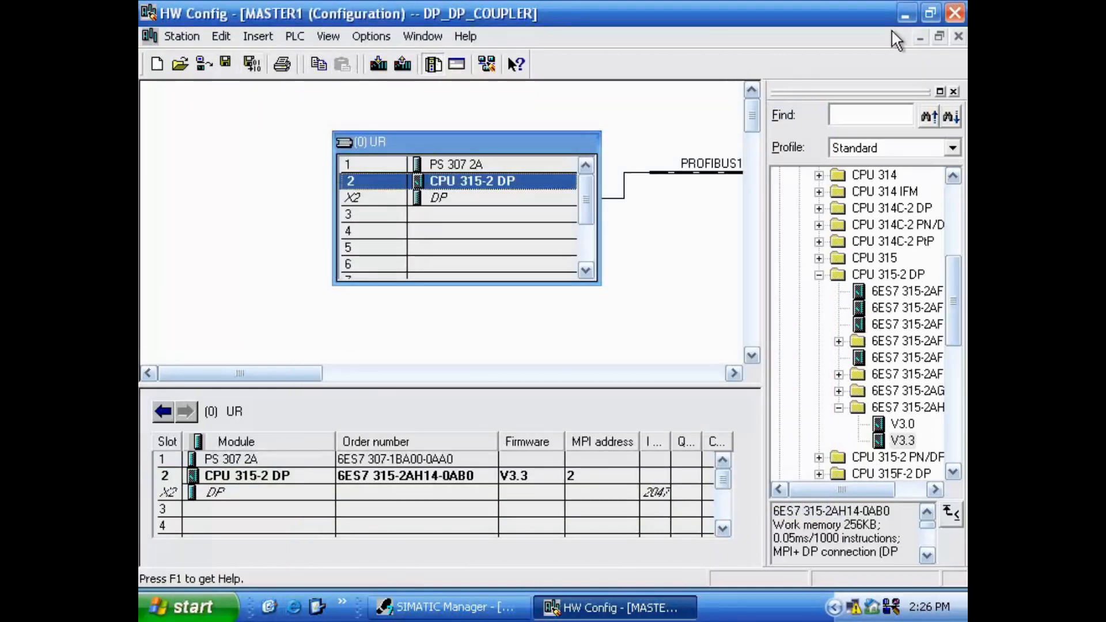
pyautogui.click(954, 12)
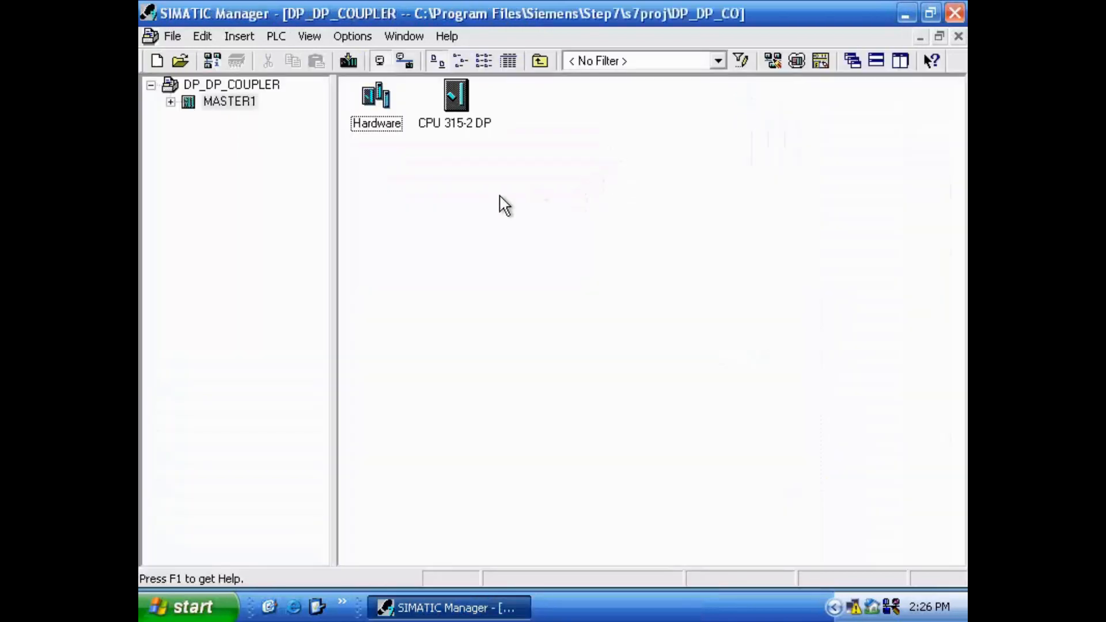
pyautogui.click(238, 86)
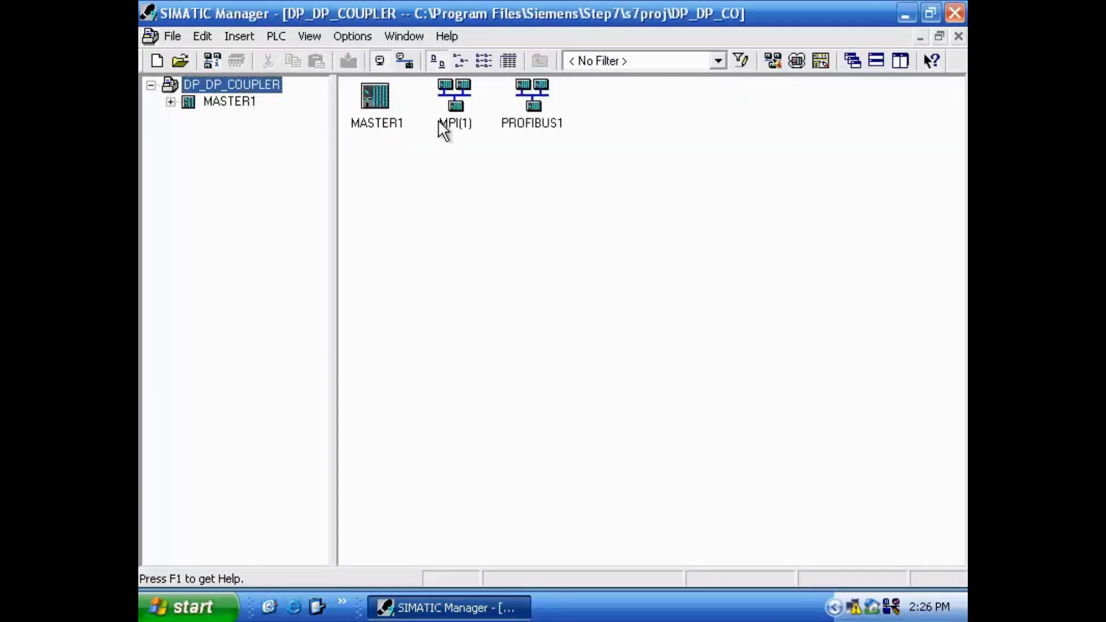
# Duplicate the PROFIBUS1 network within the project
pyautogui.click(546, 124)
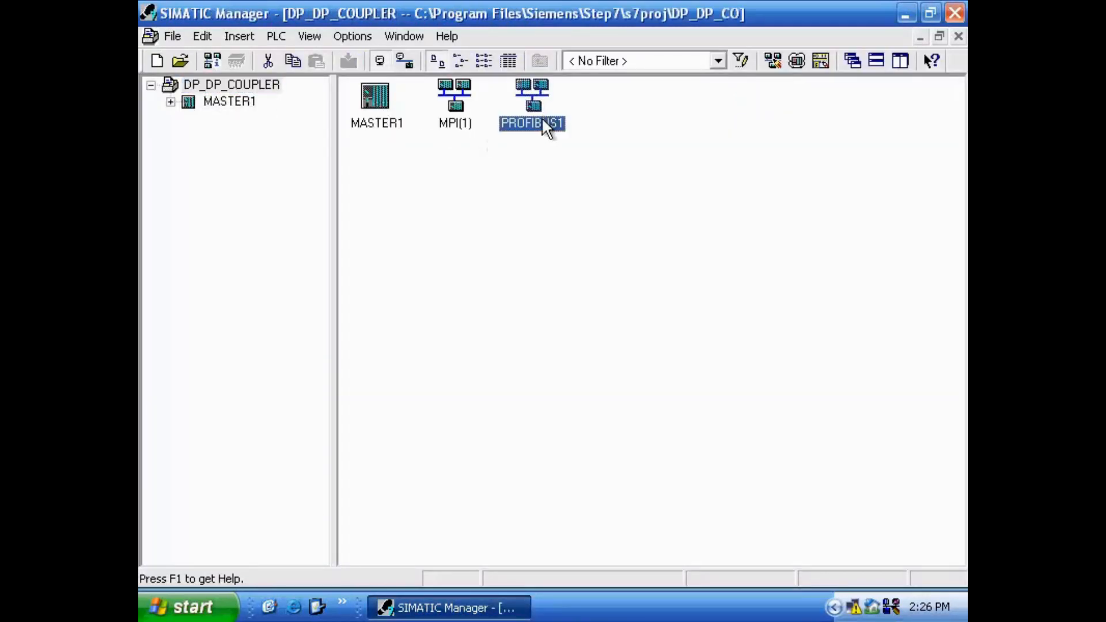
pyautogui.click(374, 109)
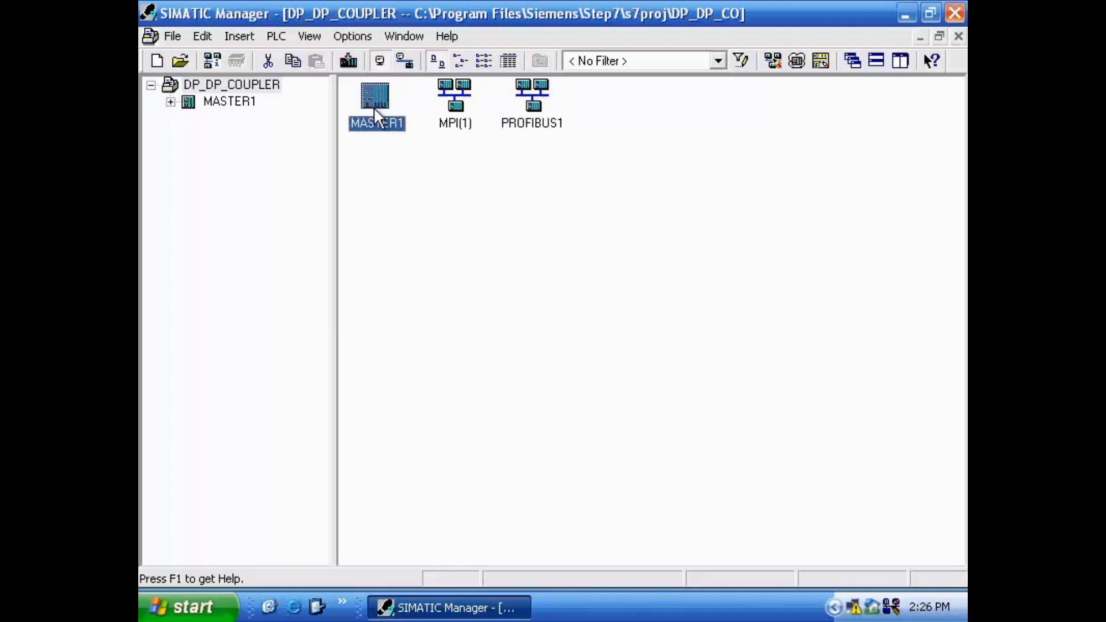
pyautogui.click(529, 107)
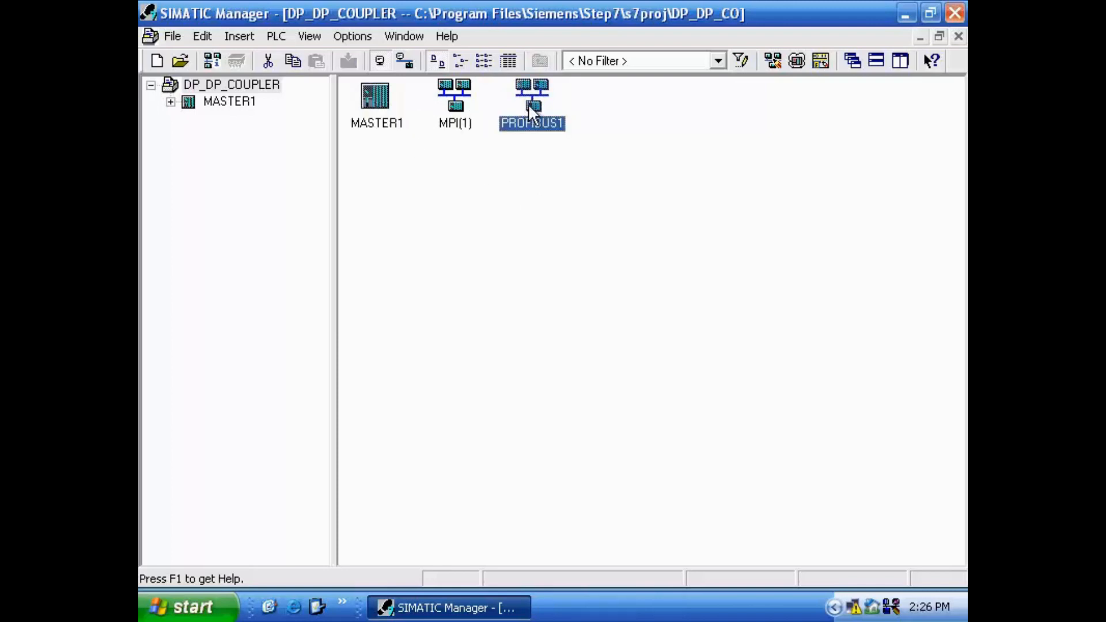
pyautogui.click(595, 166)
pyautogui.rightClick(531, 102)
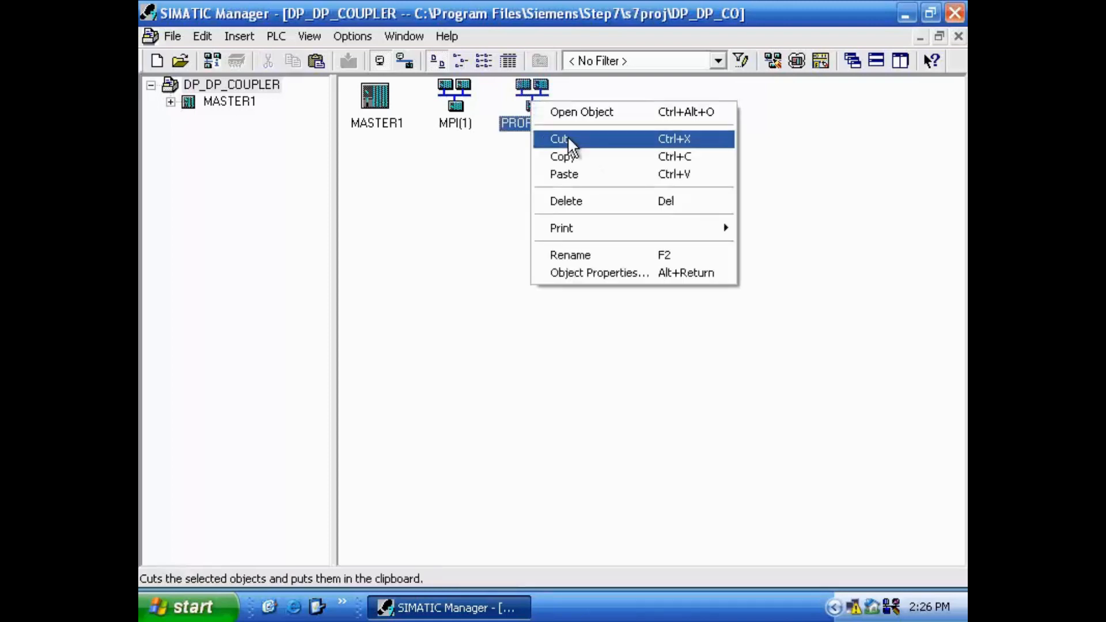
pyautogui.click(574, 149)
pyautogui.rightClick(635, 164)
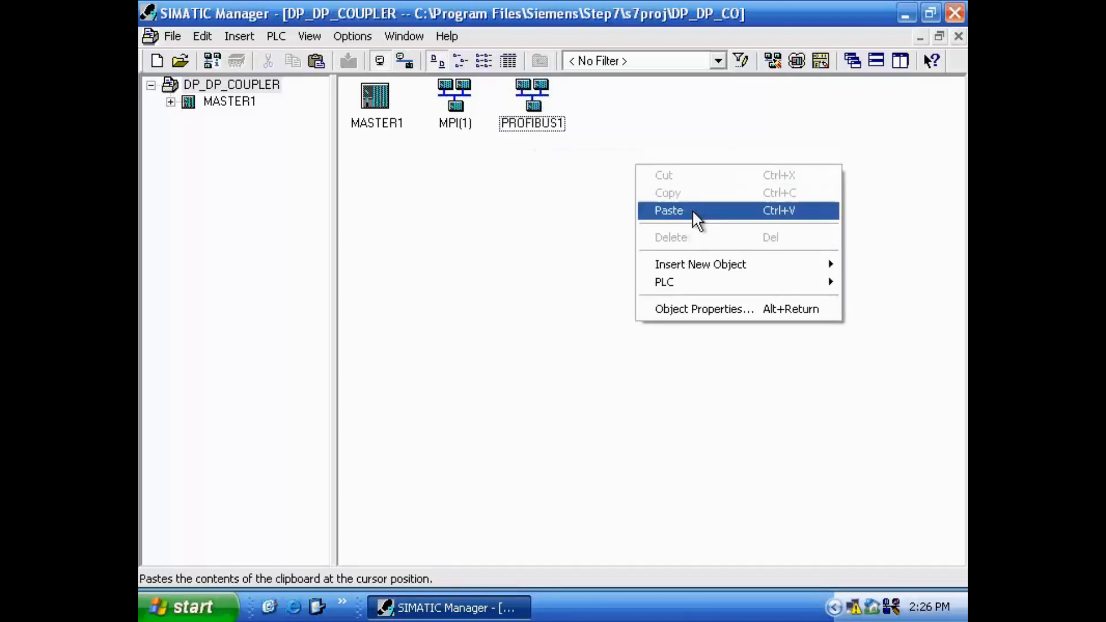
pyautogui.click(694, 211)
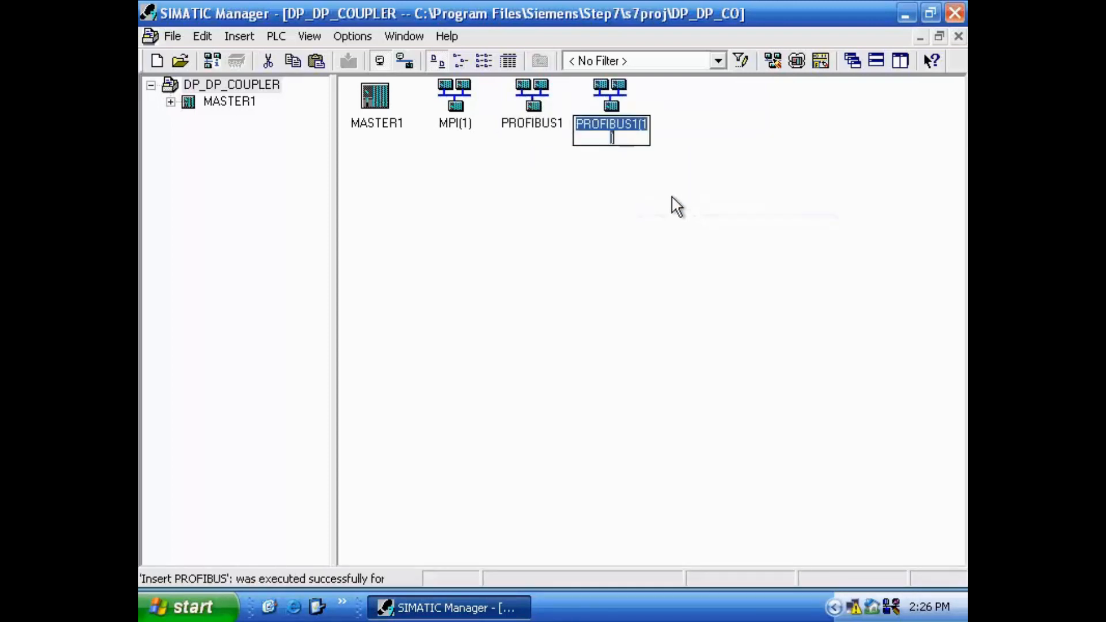
# Rename the copied PROFIBUS network as PROFIBUS2
pyautogui.click(625, 143)
pyautogui.press('BackSpace')
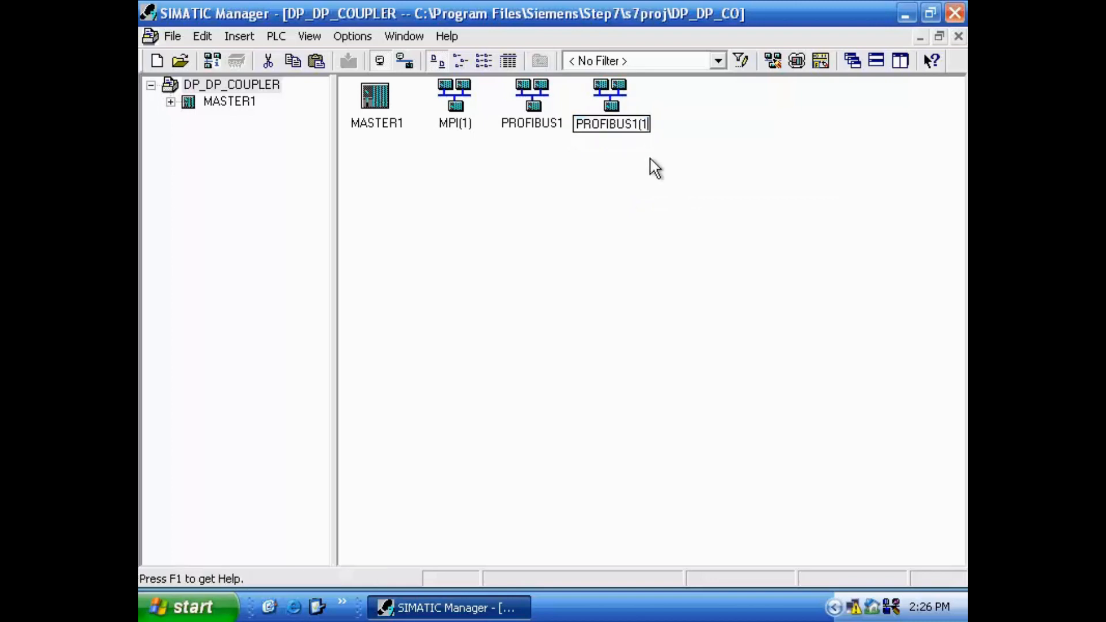
pyautogui.press('BackSpace')
pyautogui.press('BackSpace')
pyautogui.press('BackSpace')
pyautogui.write('2')
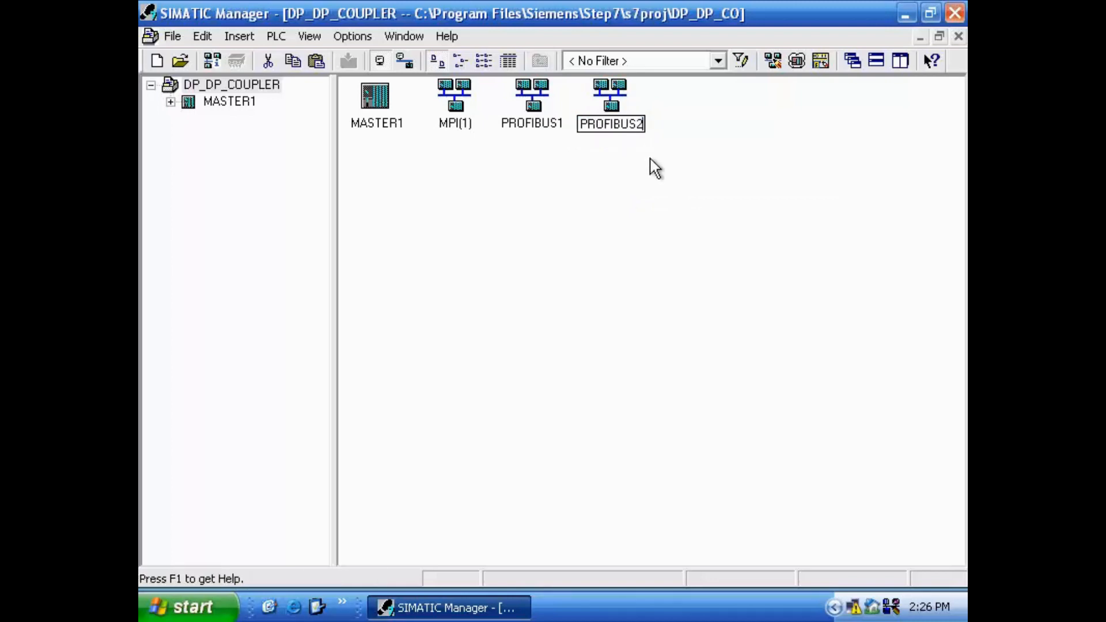
pyautogui.press('Return')
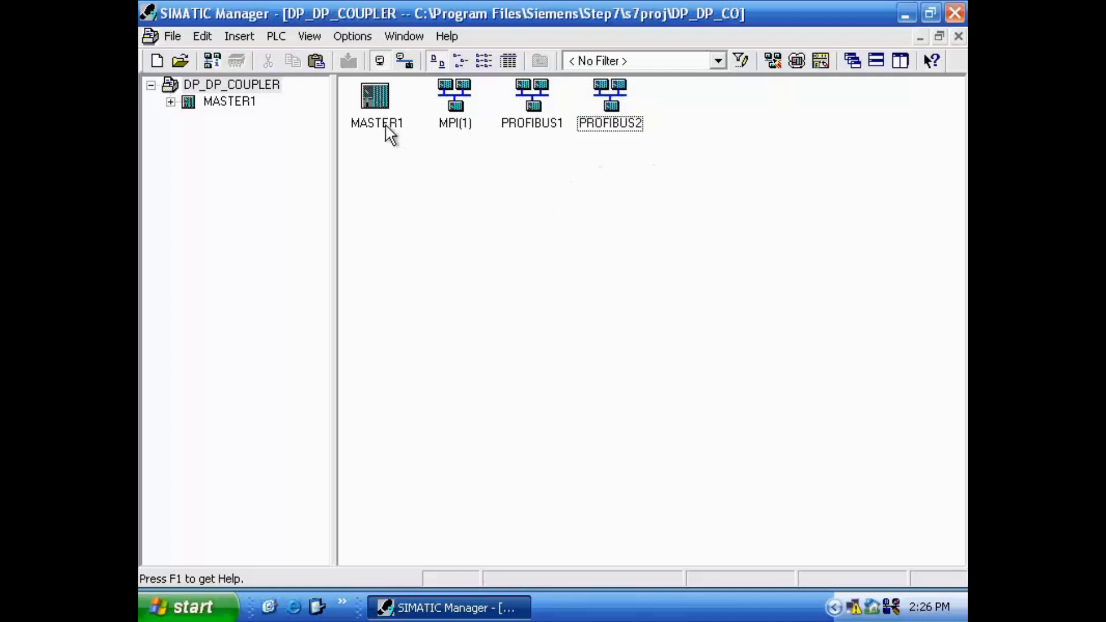
# Duplicate the MASTER1 station within the project
pyautogui.click(393, 108)
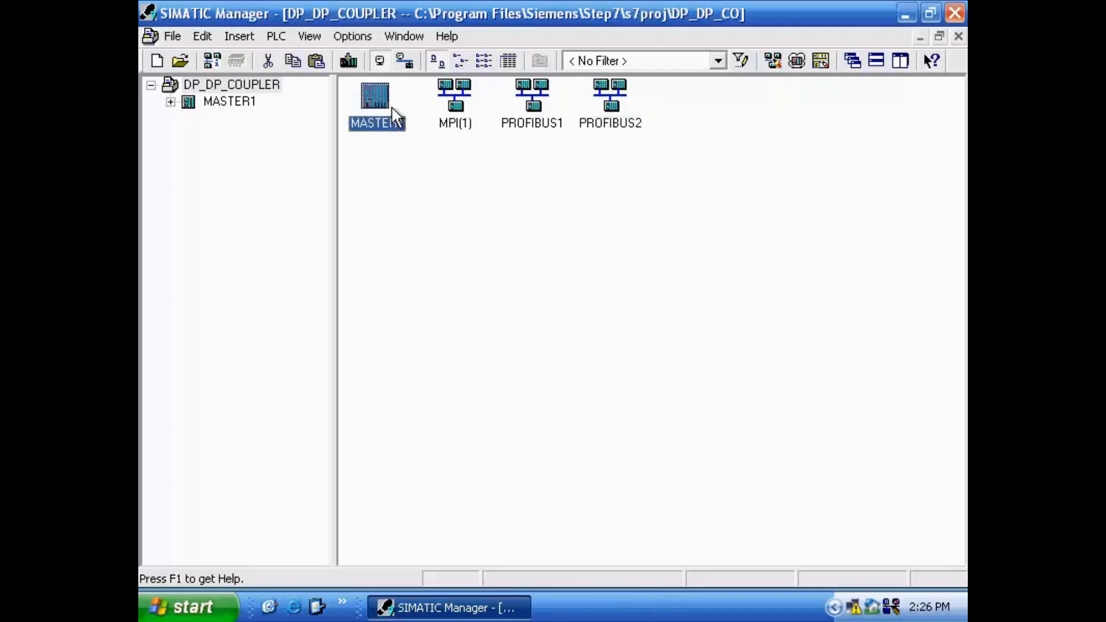
pyautogui.hotkey('ctrl', 'c')
pyautogui.click(551, 279)
pyautogui.hotkey('ctrl', 'v')
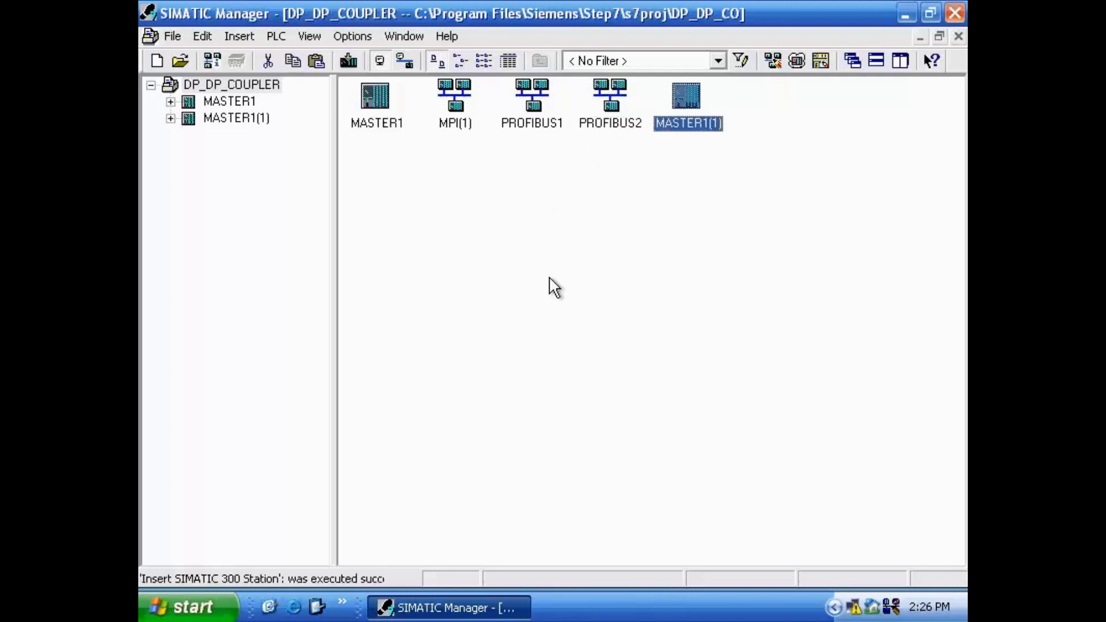
# Rename the copied MASTER1 station as MASTER2
pyautogui.press('F2')
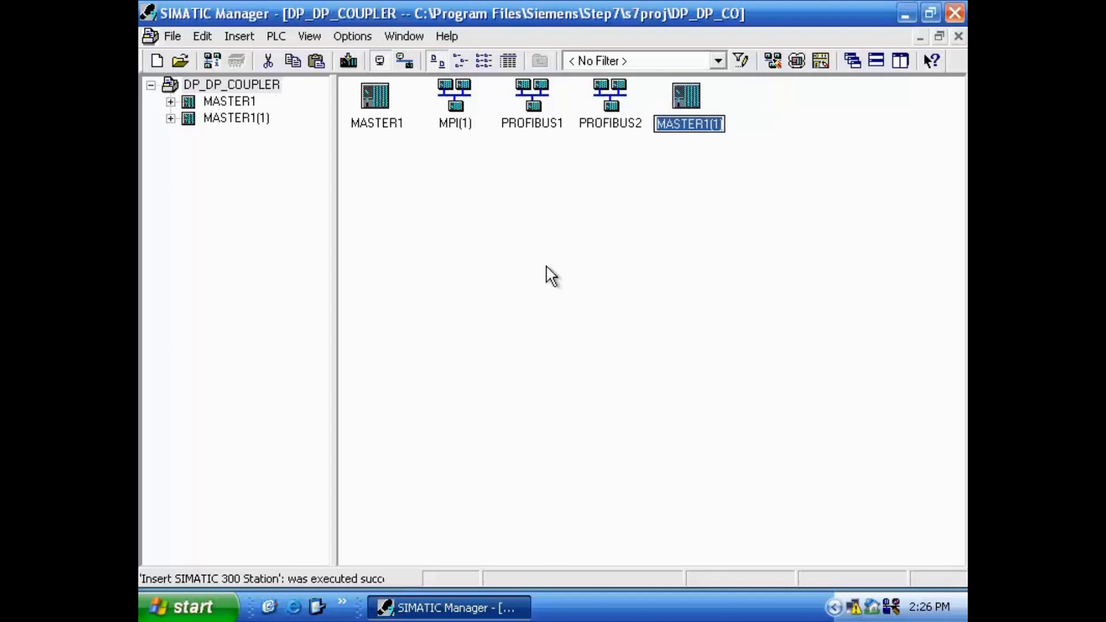
pyautogui.press('Right')
pyautogui.press('BackSpace')
pyautogui.press('BackSpace')
pyautogui.press('BackSpace')
pyautogui.press('BackSpace')
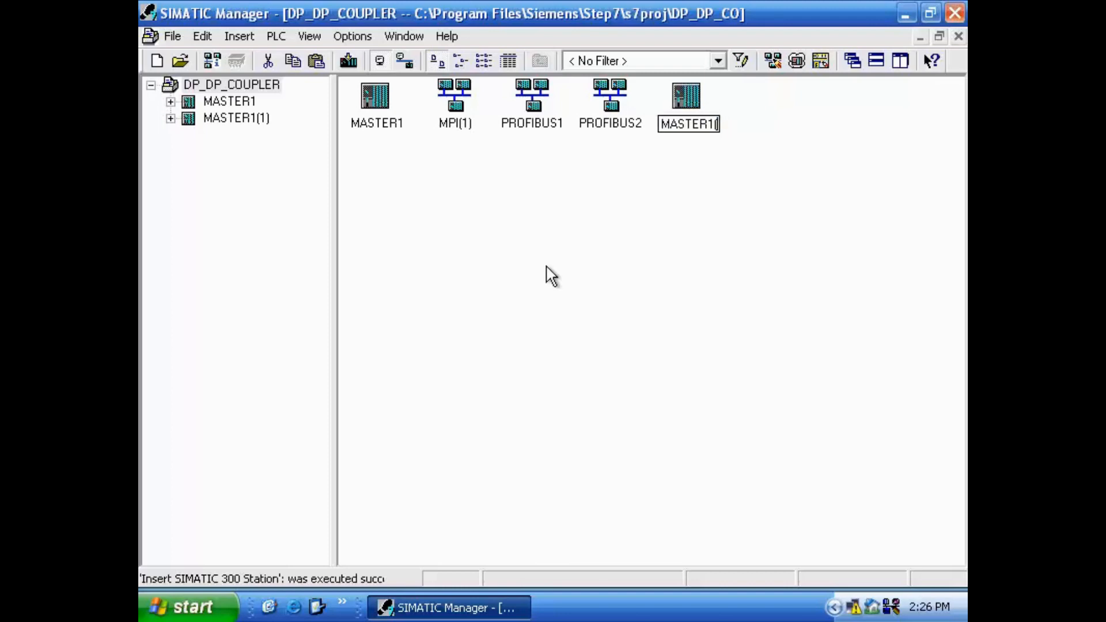
pyautogui.write('2')
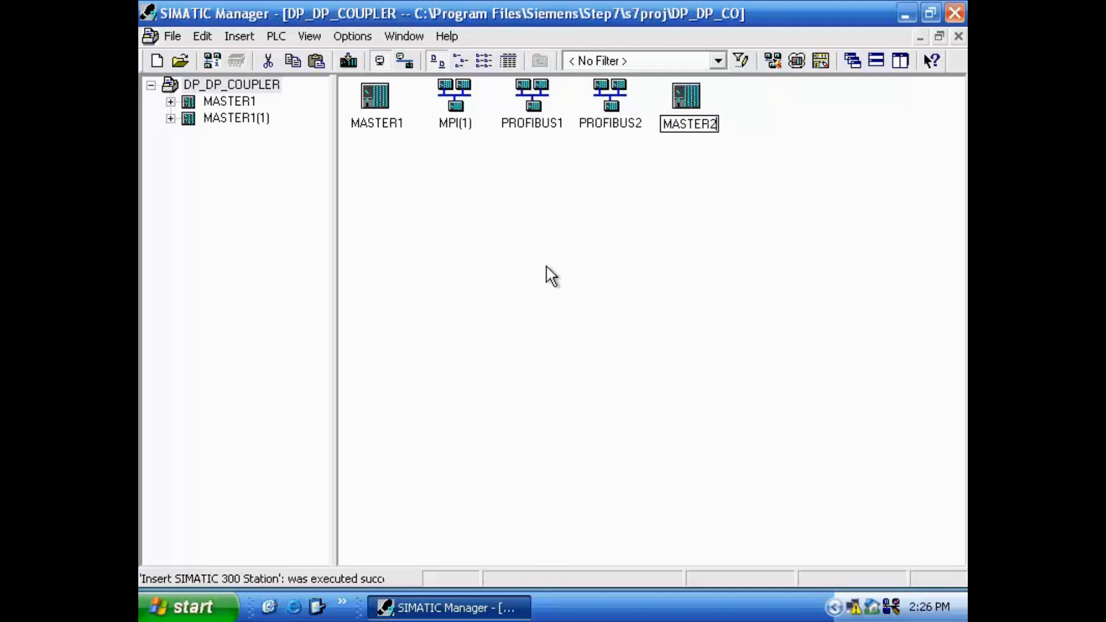
pyautogui.press('Return')
pyautogui.click(461, 278)
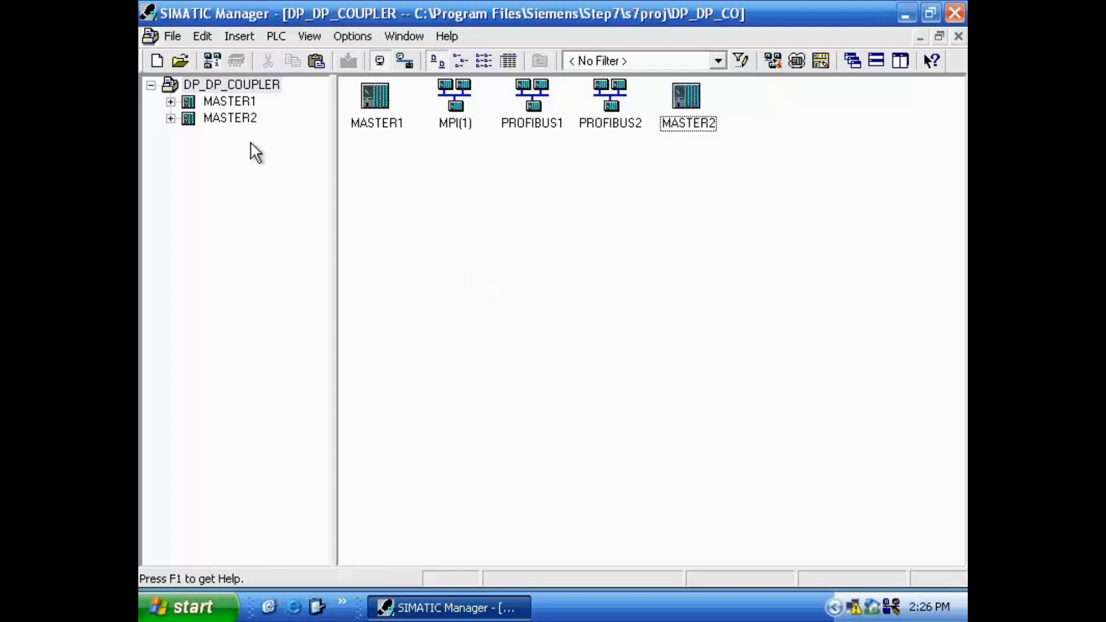
# Connect the DP interface of the MASTER2 station to the PROFIBUS2 subnet, and save and compile its hardware configuration
pyautogui.click(230, 118)
pyautogui.doubleClick(376, 110)
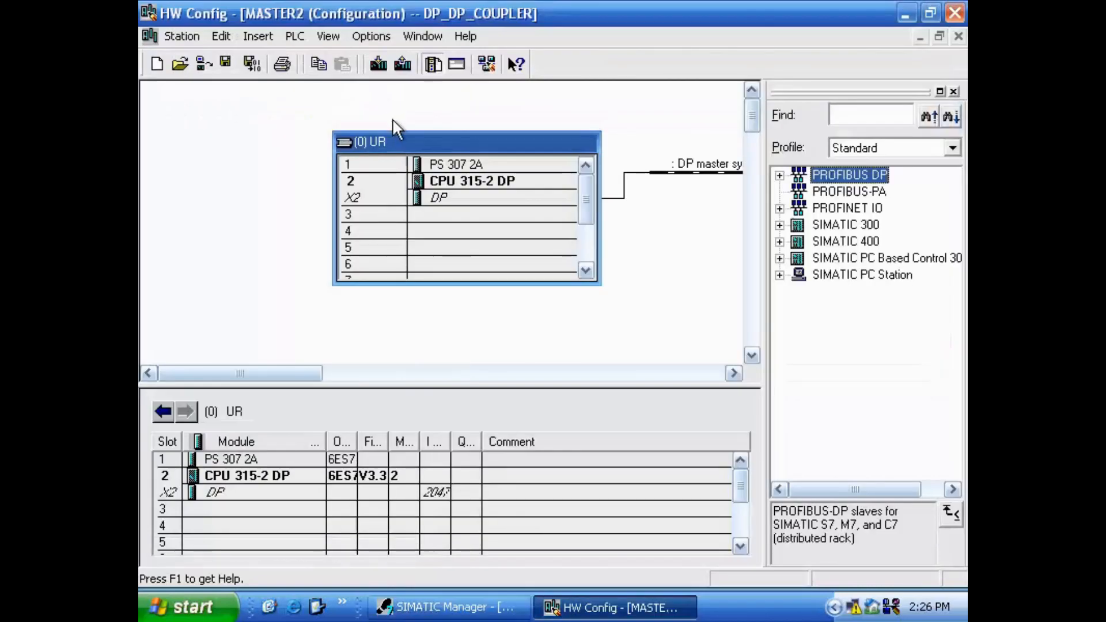
pyautogui.doubleClick(486, 194)
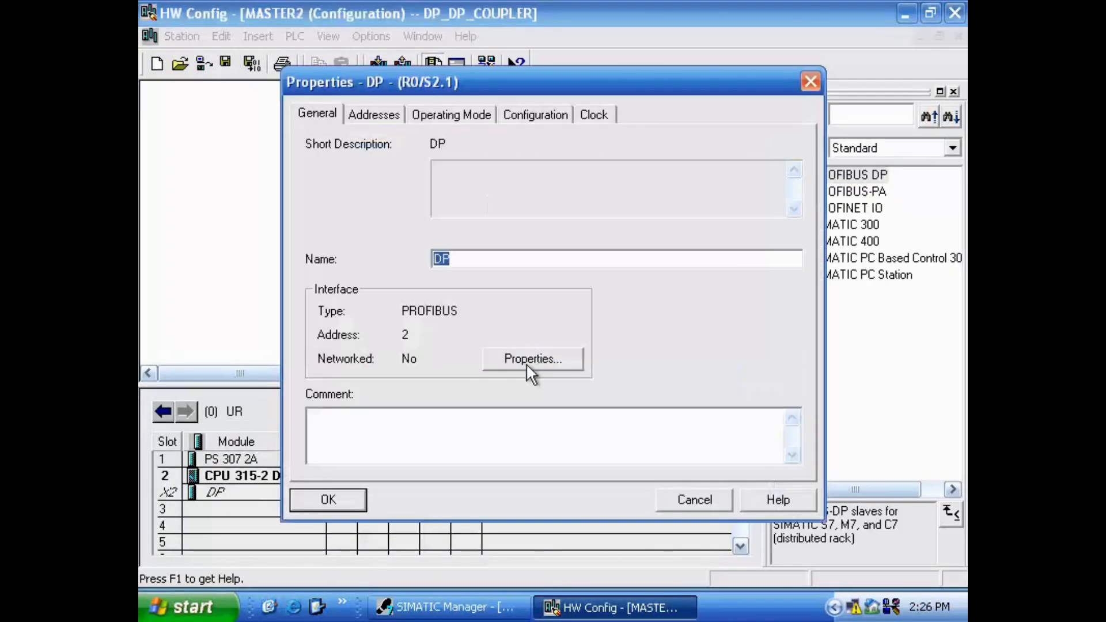
pyautogui.click(527, 363)
pyautogui.click(364, 330)
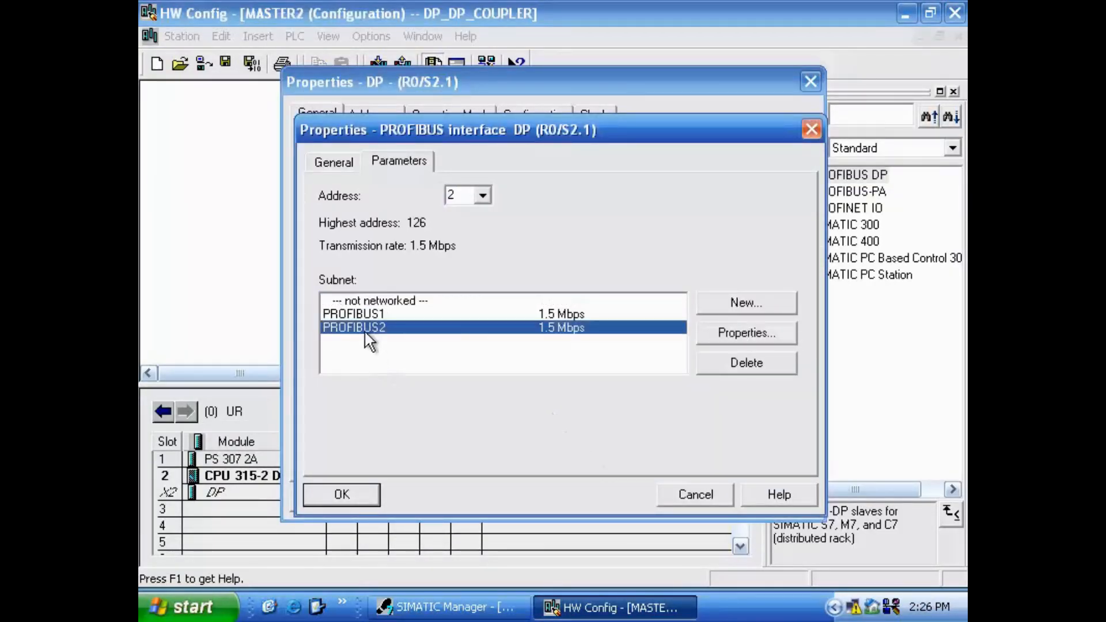
pyautogui.click(368, 494)
pyautogui.click(355, 502)
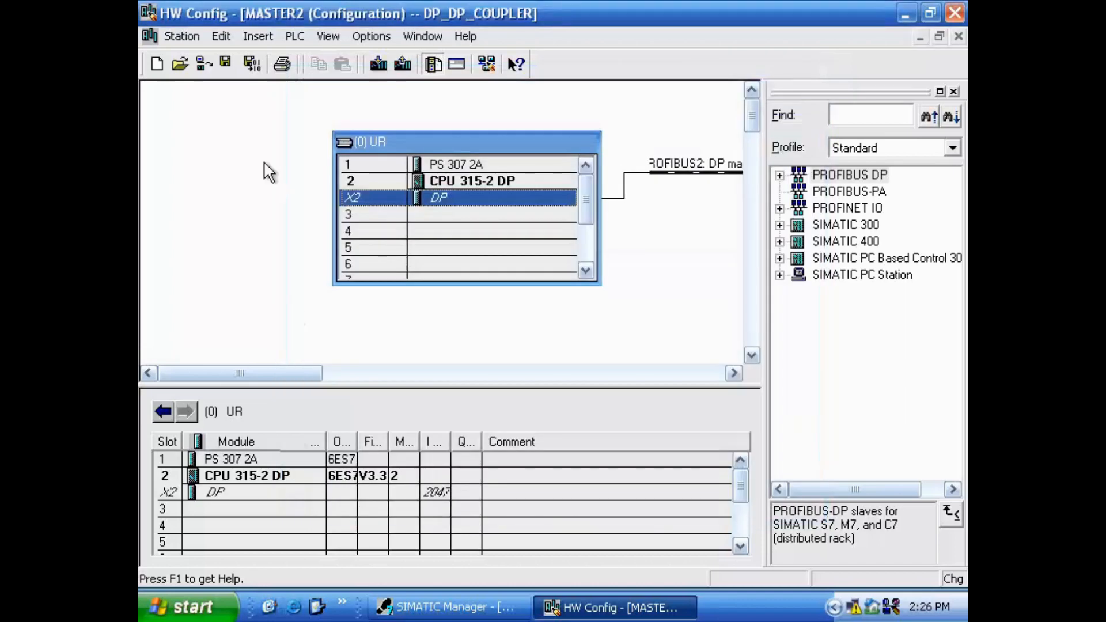
pyautogui.click(254, 60)
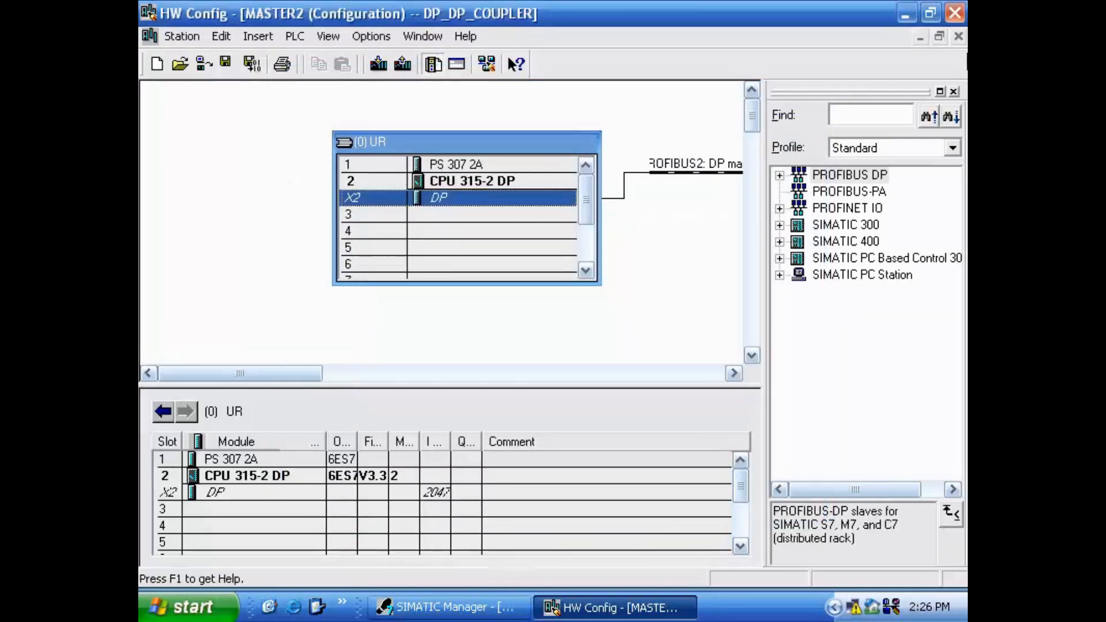
# Open the network configuration and check the PROFIBUS connections of the MASTER1 and MASTER2 DP interfaces
pyautogui.click(486, 64)
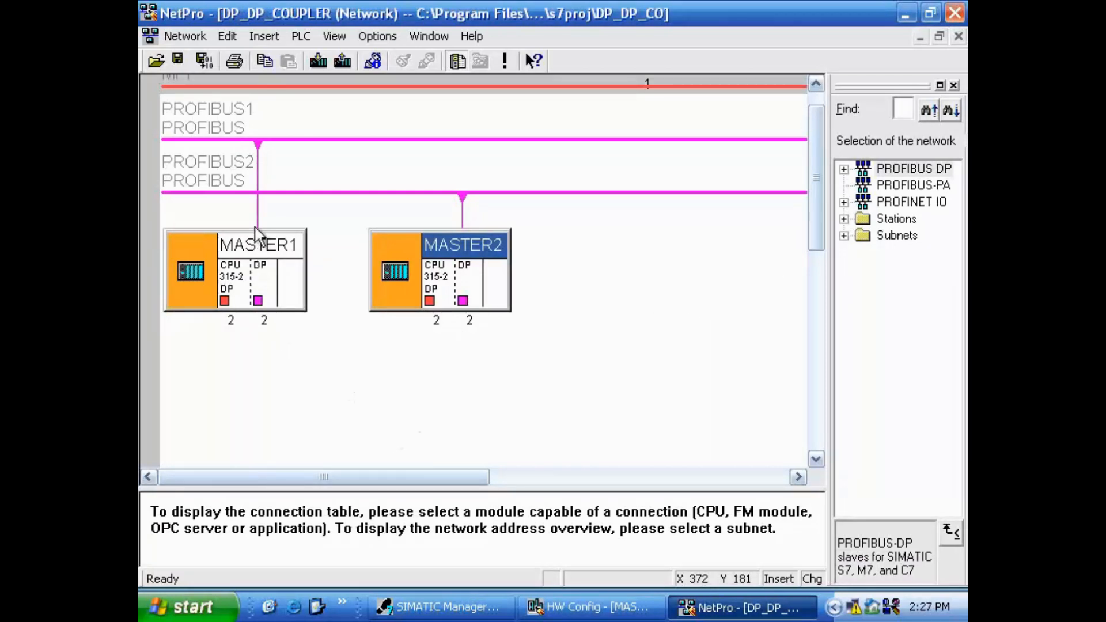
pyautogui.click(272, 285)
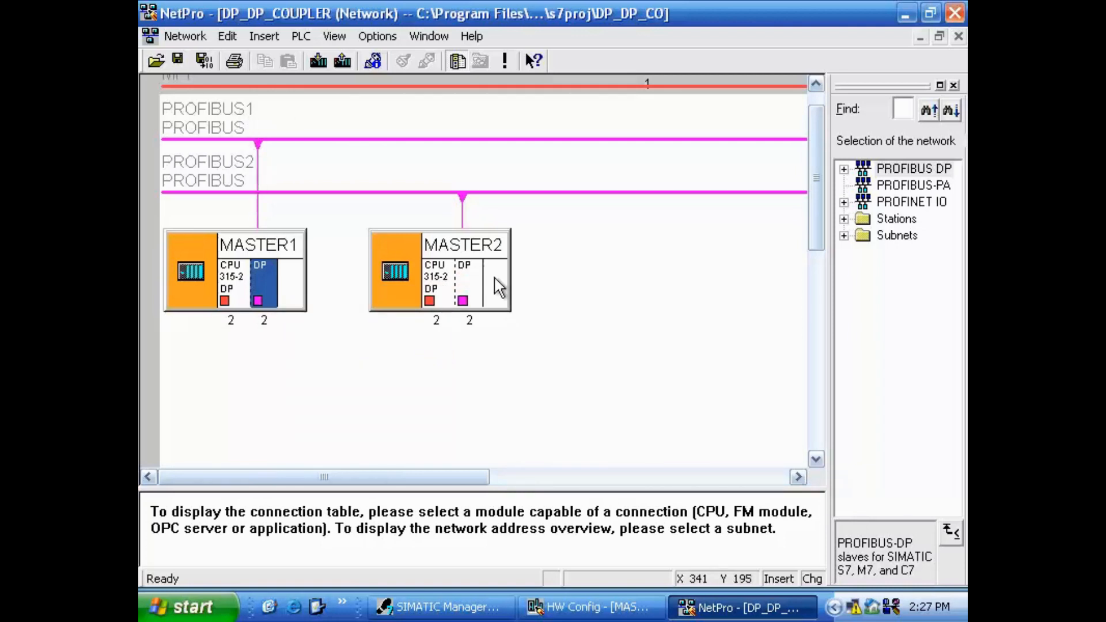
pyautogui.click(472, 282)
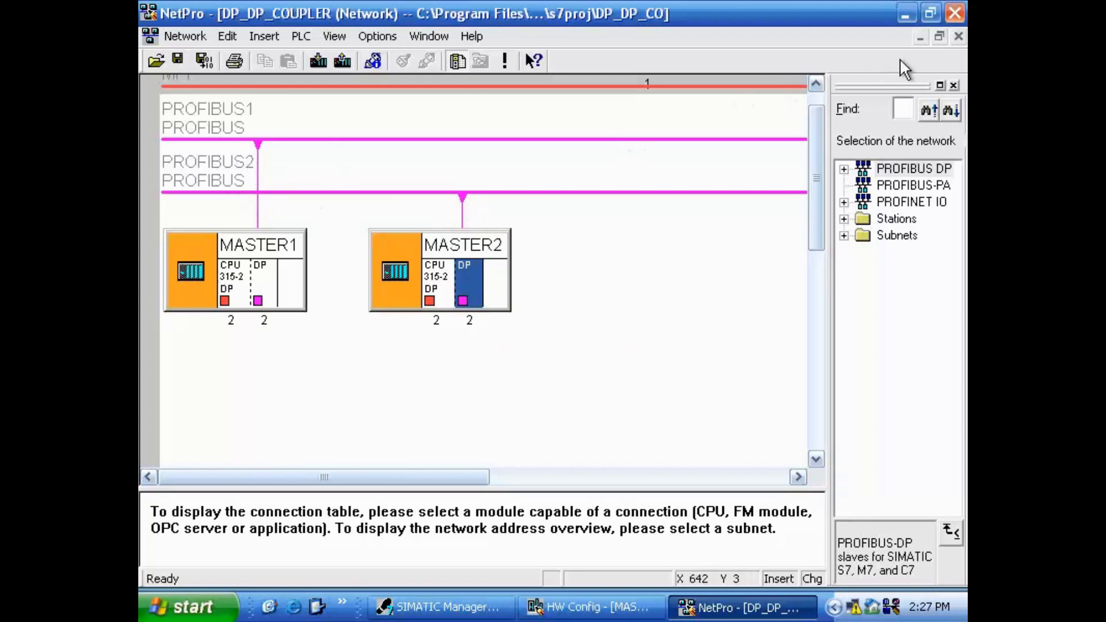
# Save and compile the network configuration, and close both it and the MASTER2 hardware configuration
pyautogui.click(205, 60)
pyautogui.click(444, 359)
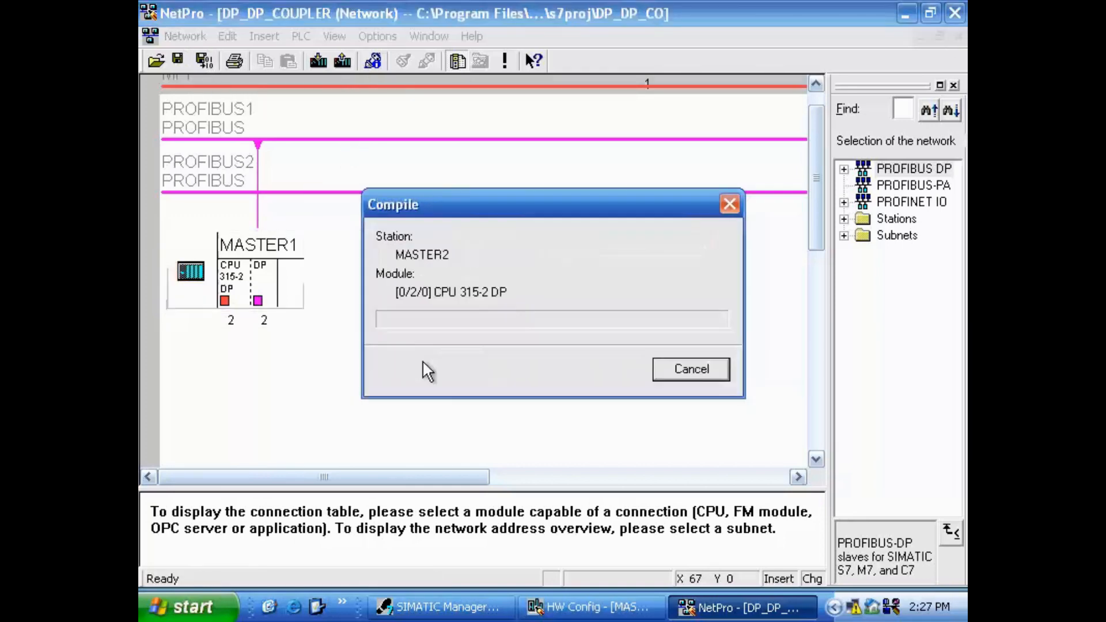
pyautogui.click(639, 219)
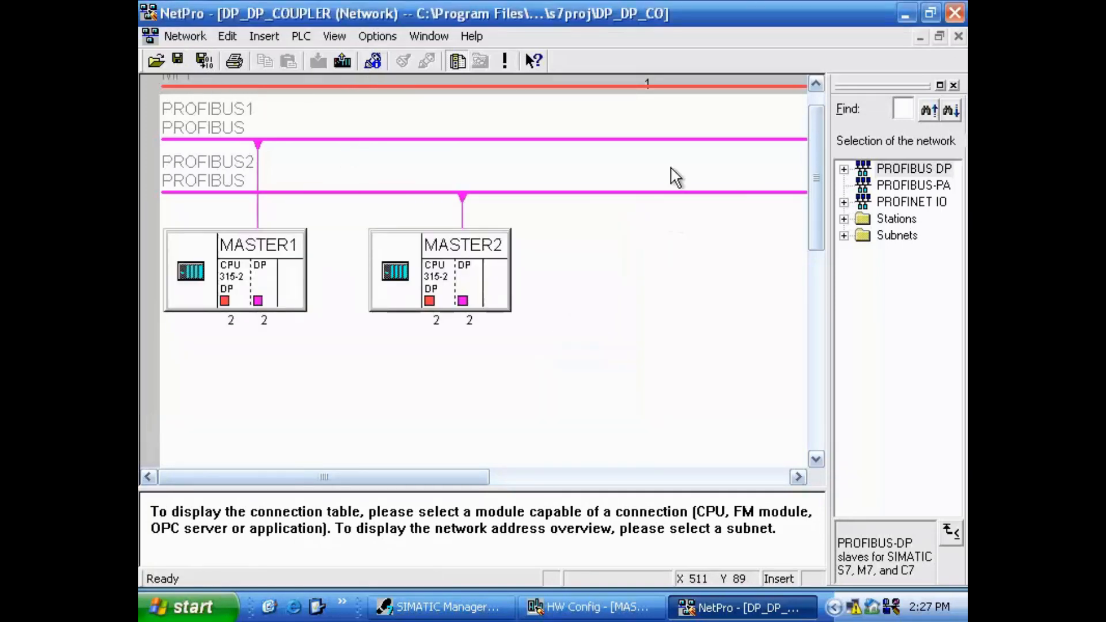
pyautogui.click(955, 13)
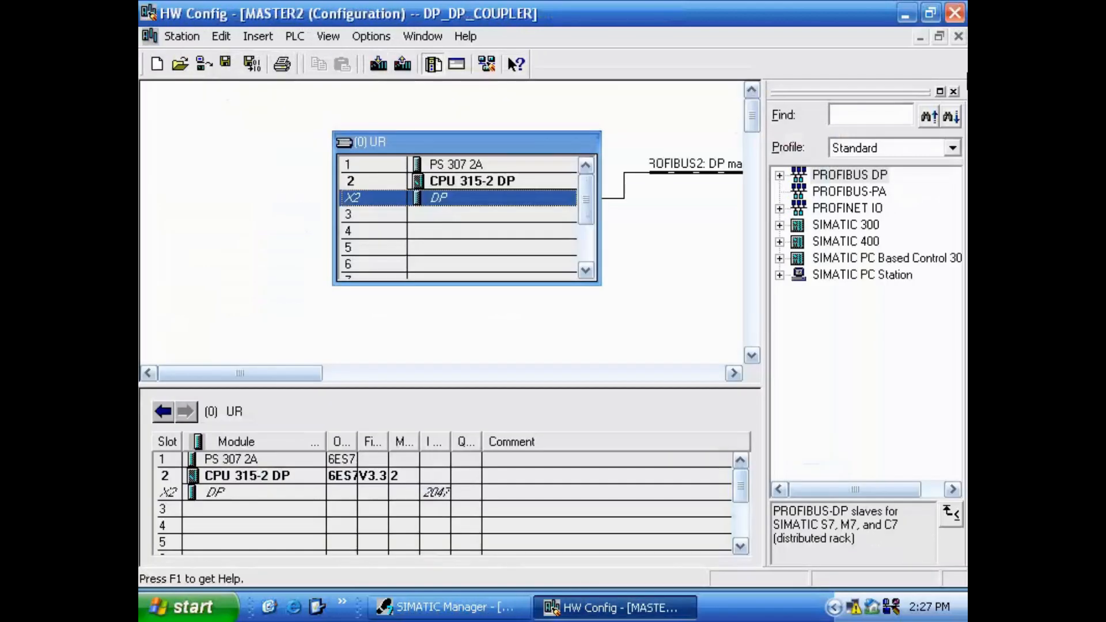
pyautogui.click(953, 14)
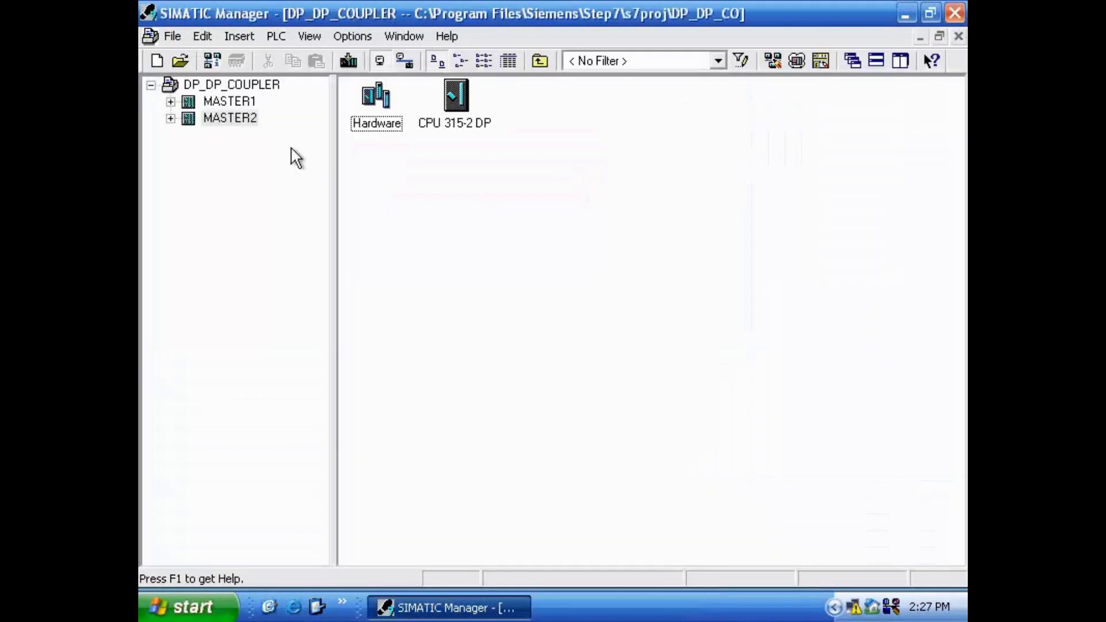
# Open the MASTER1 hardware configuration and expand the Gateway devices among the PROFIBUS DP additional field devices in the catalog
pyautogui.click(242, 102)
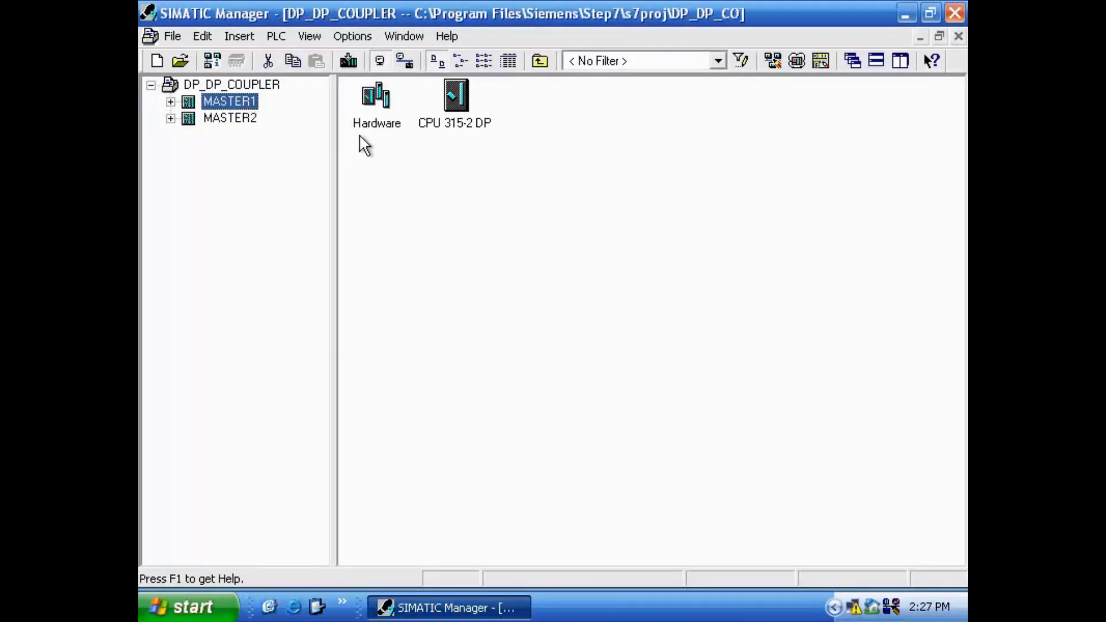
pyautogui.doubleClick(378, 98)
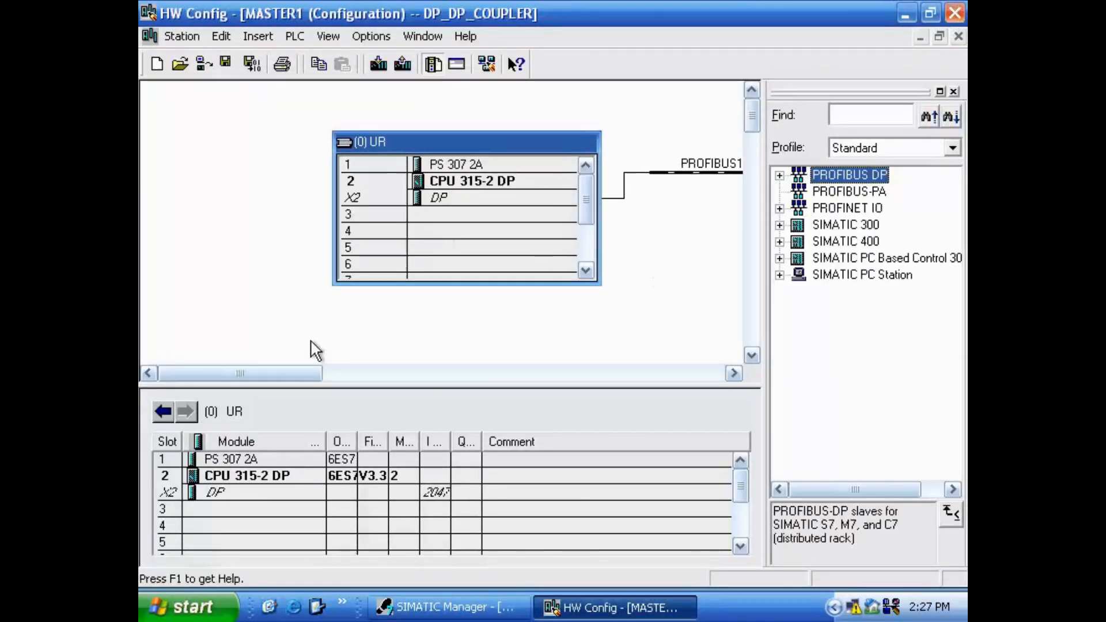
pyautogui.moveTo(288, 372); pyautogui.dragTo(361, 371)
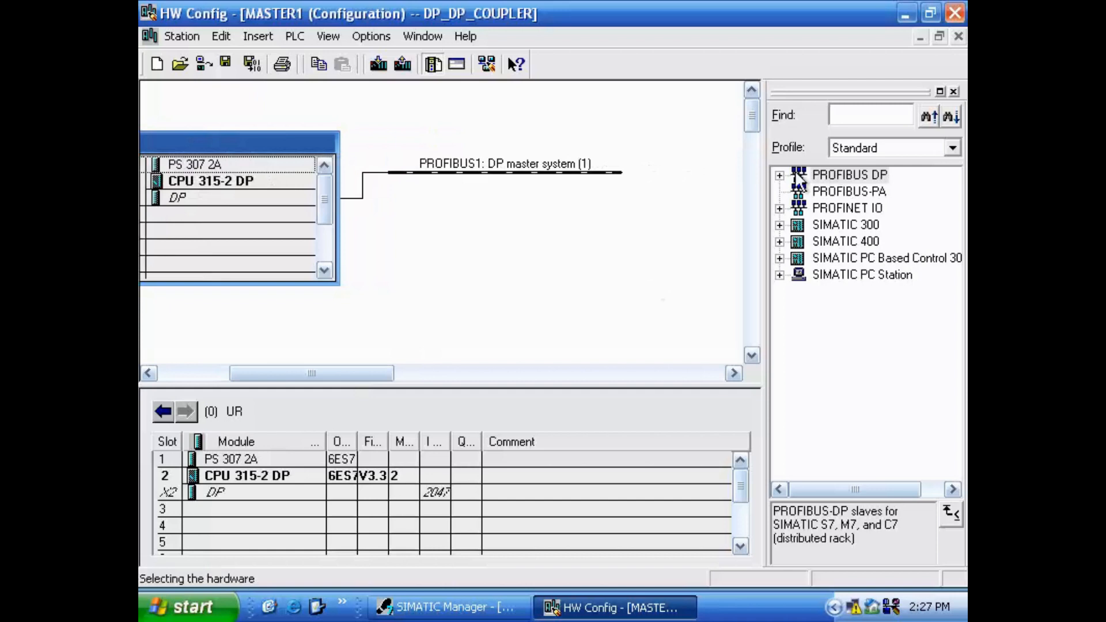
pyautogui.click(779, 174)
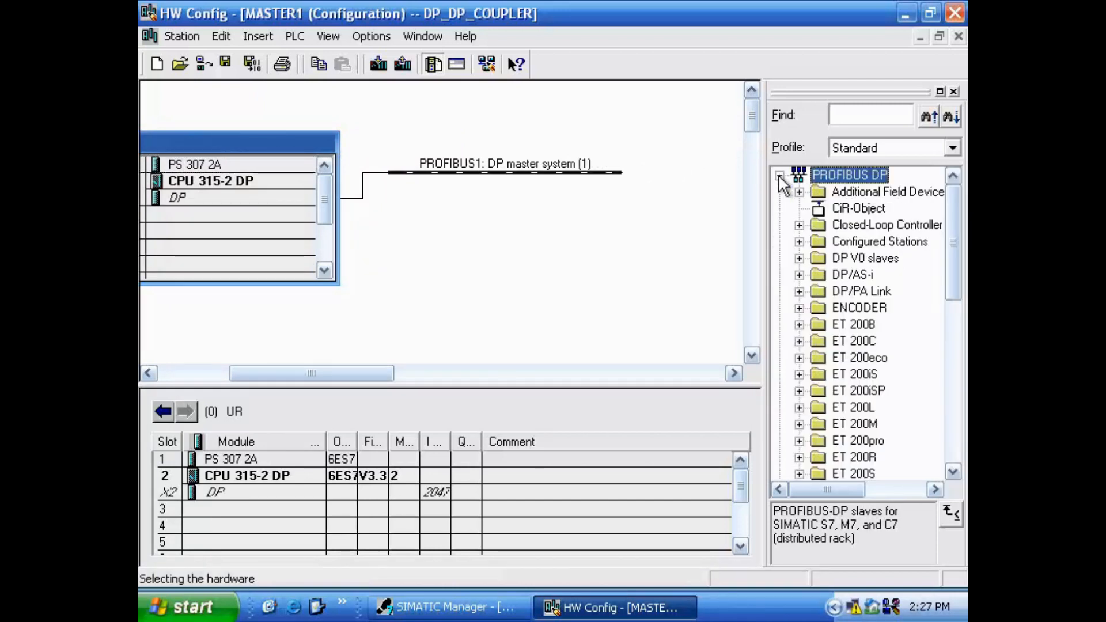
pyautogui.click(891, 192)
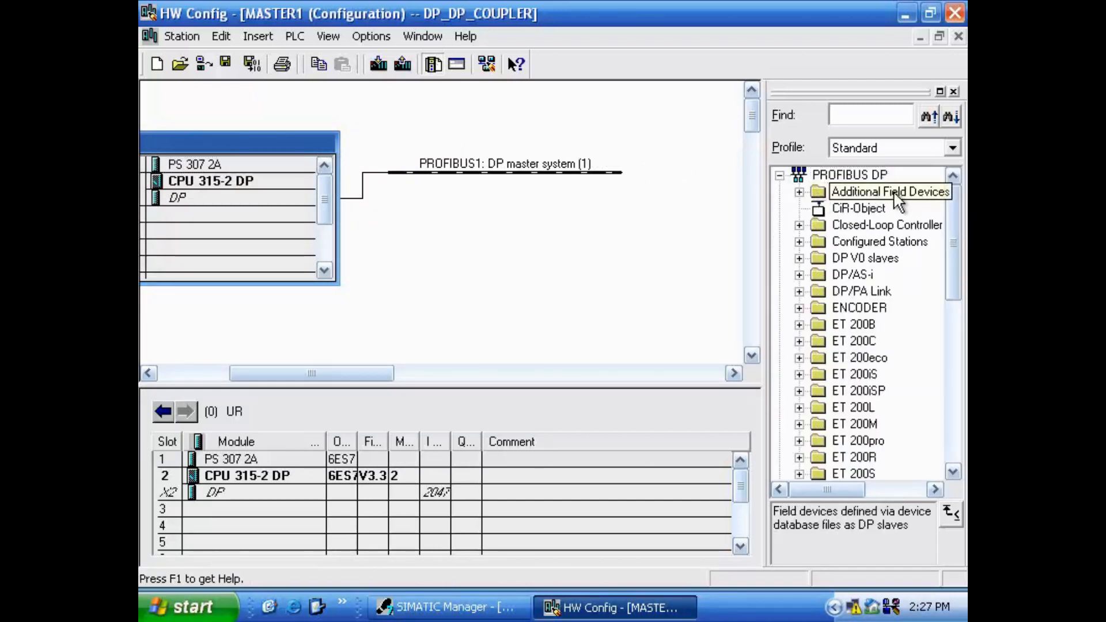
pyautogui.click(799, 192)
pyautogui.doubleClick(853, 257)
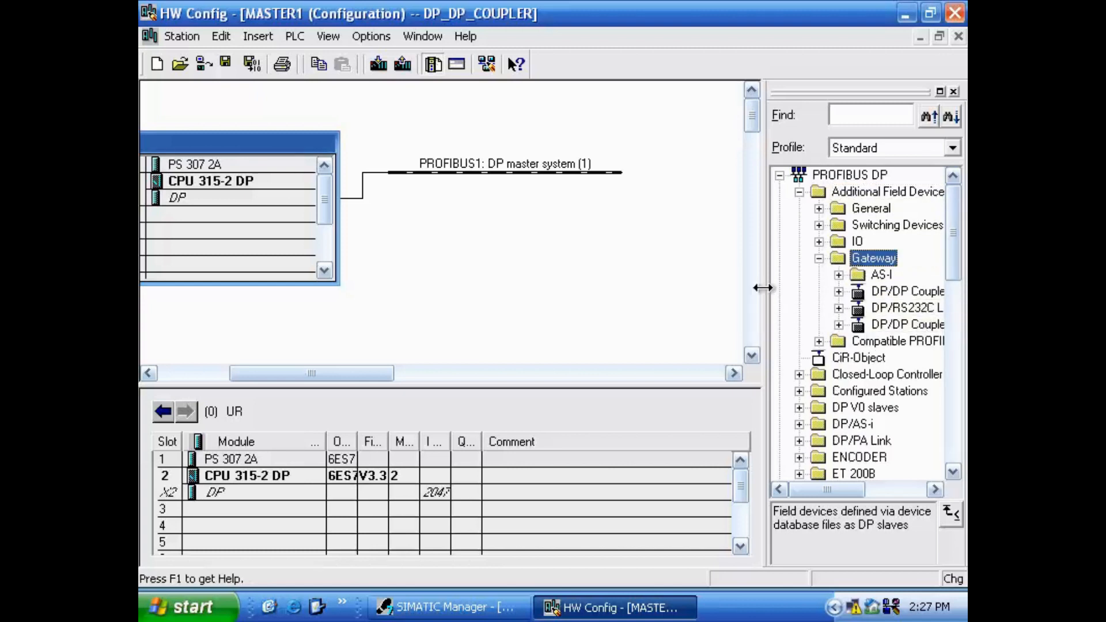
pyautogui.moveTo(768, 288); pyautogui.dragTo(674, 279)
# Add a DP/DP Coupler, Release 2 to the PROFIBUS1 DP master system with PROFIBUS address 6
pyautogui.click(830, 326)
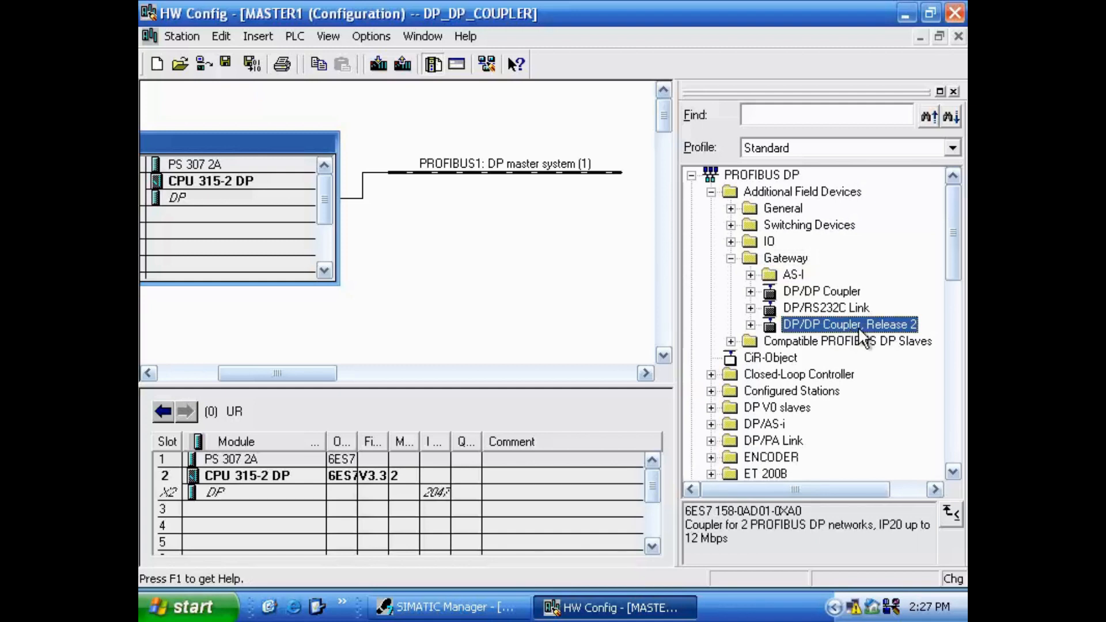
pyautogui.doubleClick(859, 326)
pyautogui.click(456, 348)
pyautogui.moveTo(850, 324); pyautogui.dragTo(501, 171)
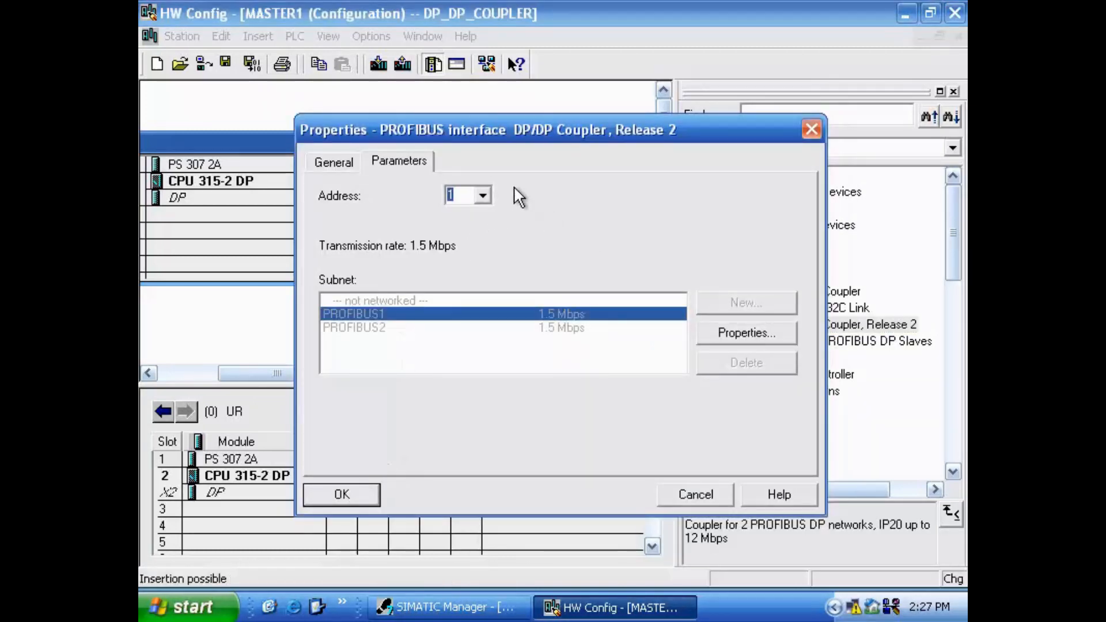
pyautogui.click(482, 195)
pyautogui.click(486, 234)
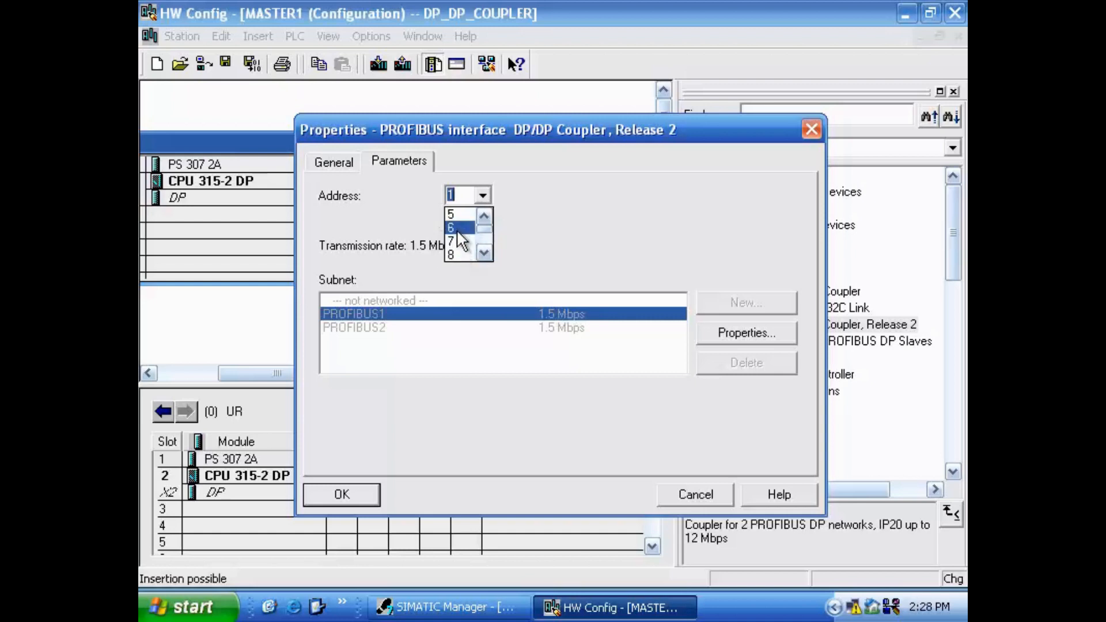
pyautogui.click(459, 254)
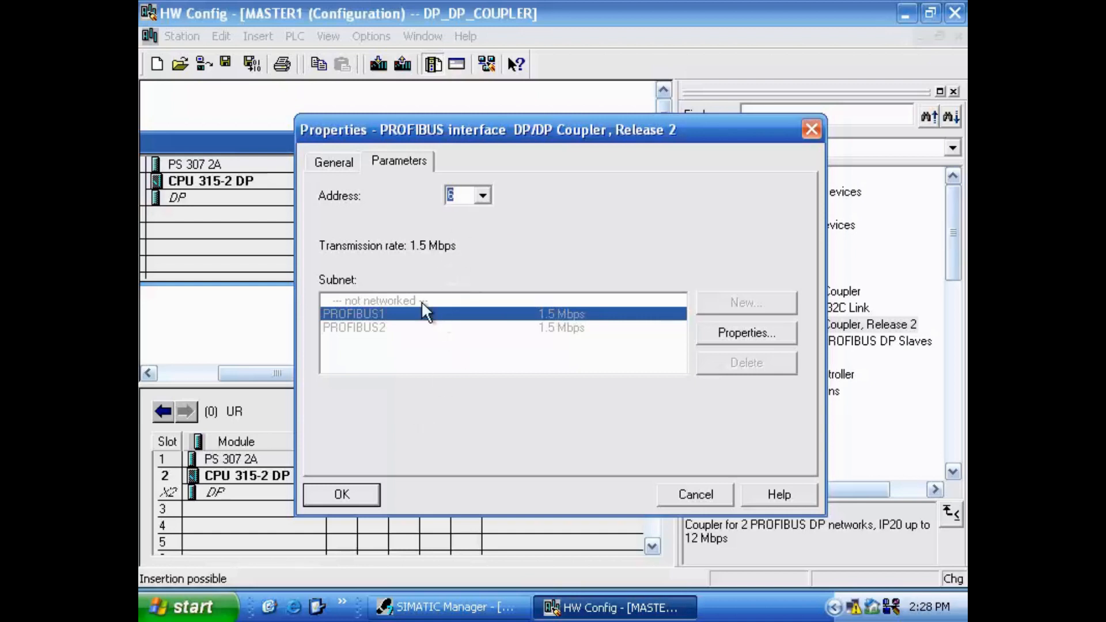
pyautogui.click(369, 496)
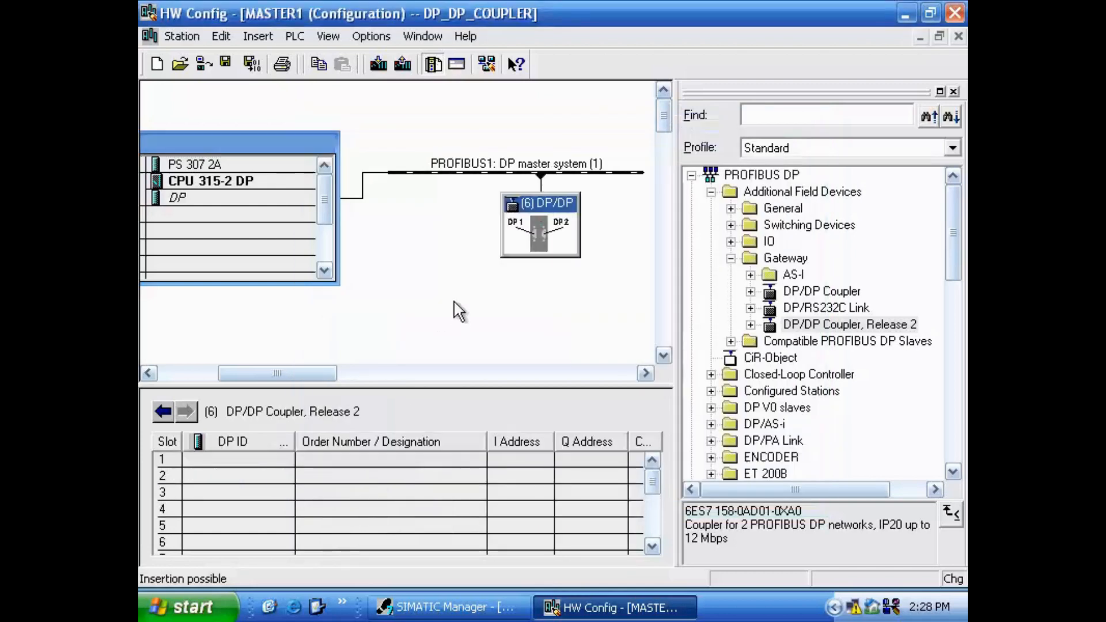
pyautogui.click(457, 300)
pyautogui.click(536, 236)
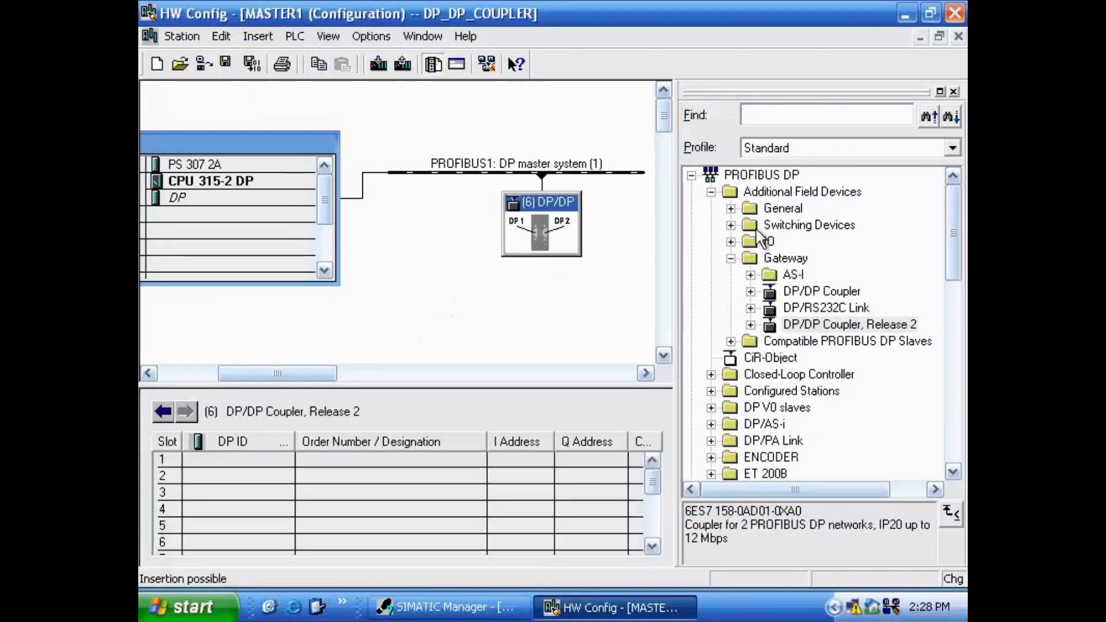
# Insert a 32 Bytes Output module in slot 1 and a 32 Bytes Input module in slot 2 of the coupler
pyautogui.click(751, 325)
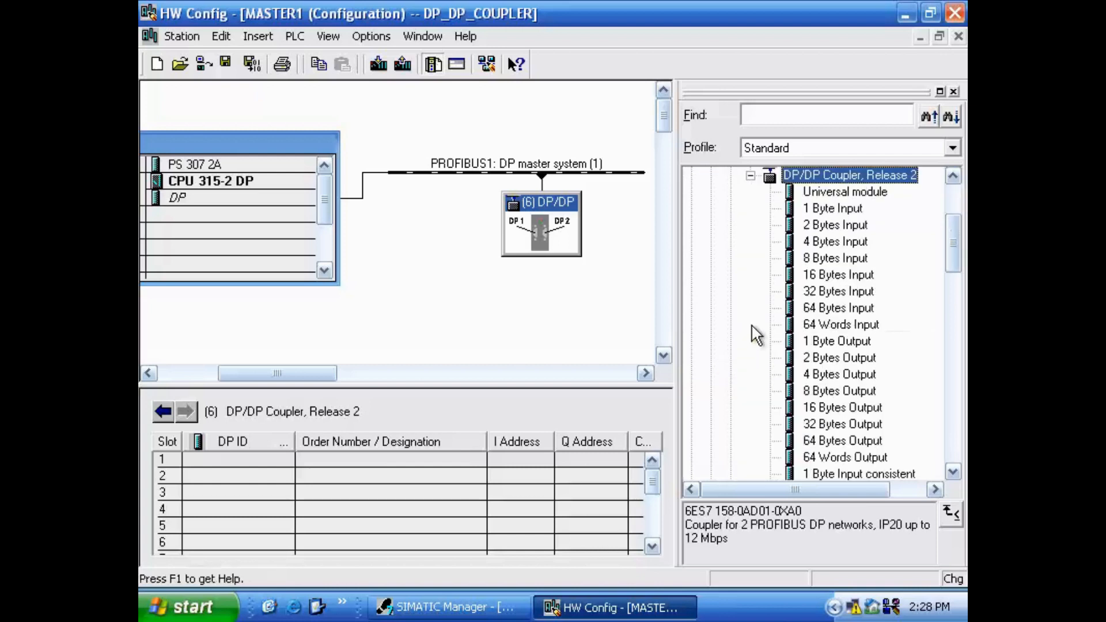
pyautogui.click(825, 293)
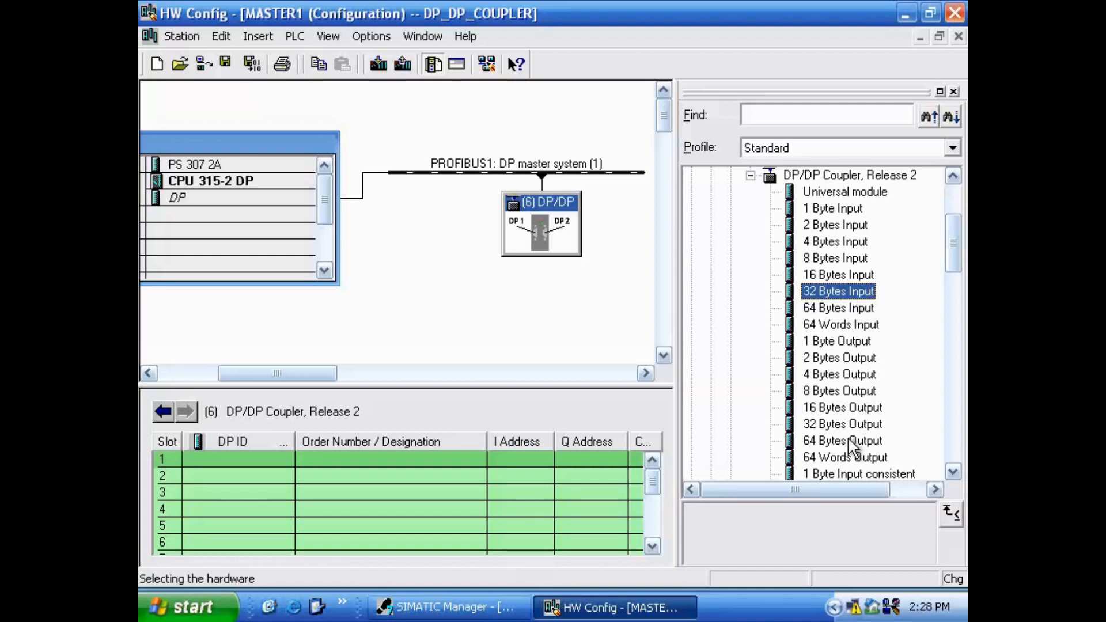
pyautogui.click(859, 423)
pyautogui.moveTo(824, 425); pyautogui.dragTo(269, 458)
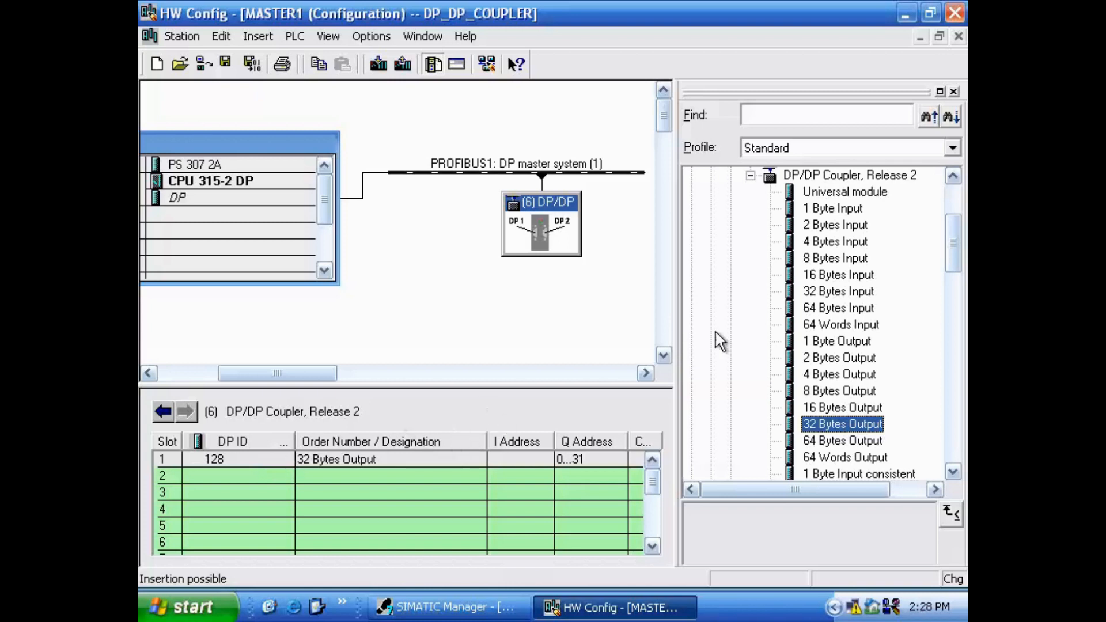
pyautogui.moveTo(825, 299); pyautogui.dragTo(211, 473)
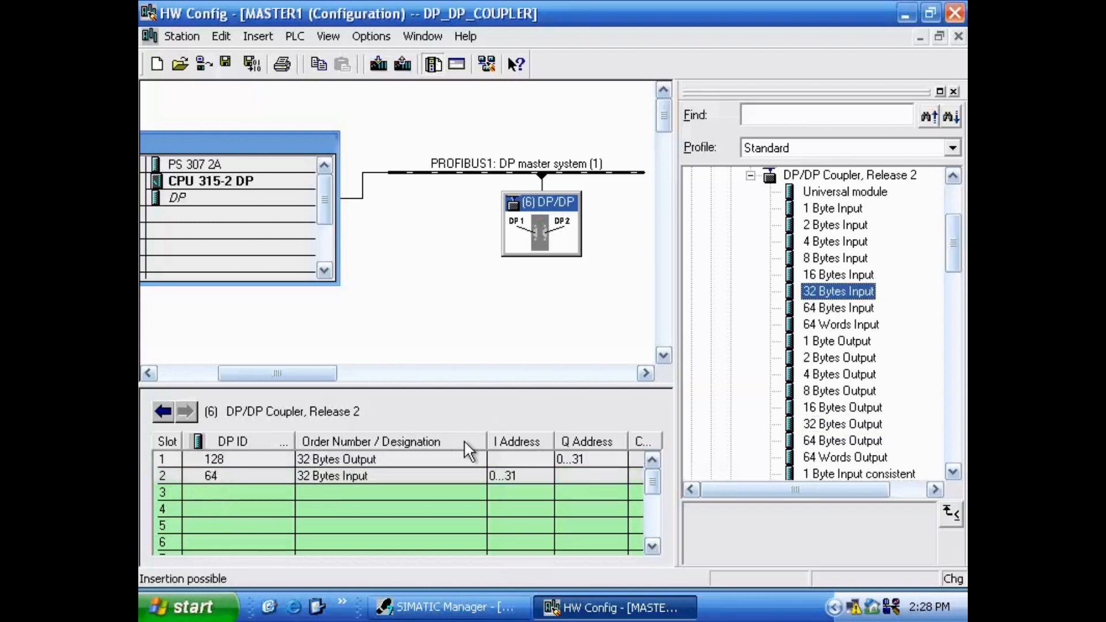
# Save and compile the MASTER1 hardware configuration and check the input and output addresses of the coupler's modules
pyautogui.click(245, 64)
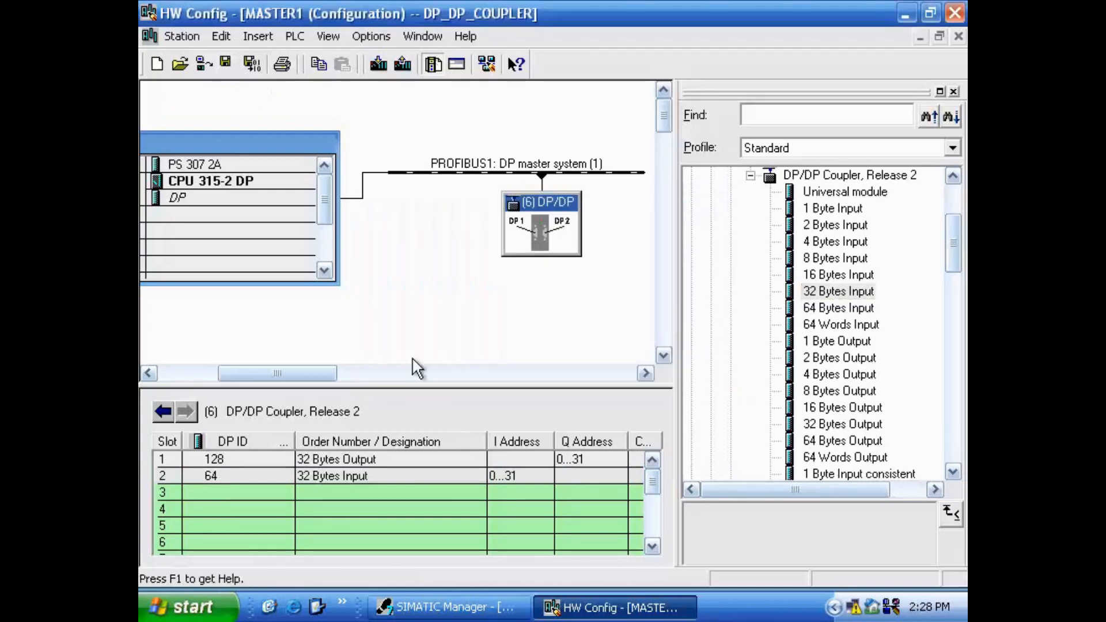
pyautogui.click(551, 463)
pyautogui.click(517, 477)
pyautogui.click(568, 460)
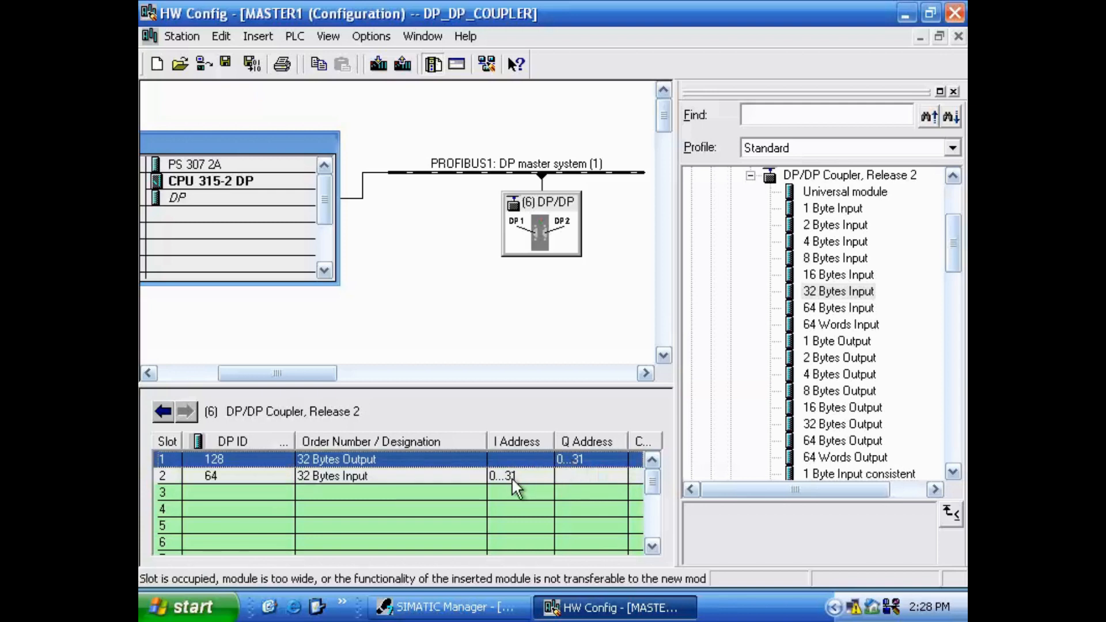
pyautogui.click(512, 478)
pyautogui.click(574, 460)
pyautogui.click(252, 63)
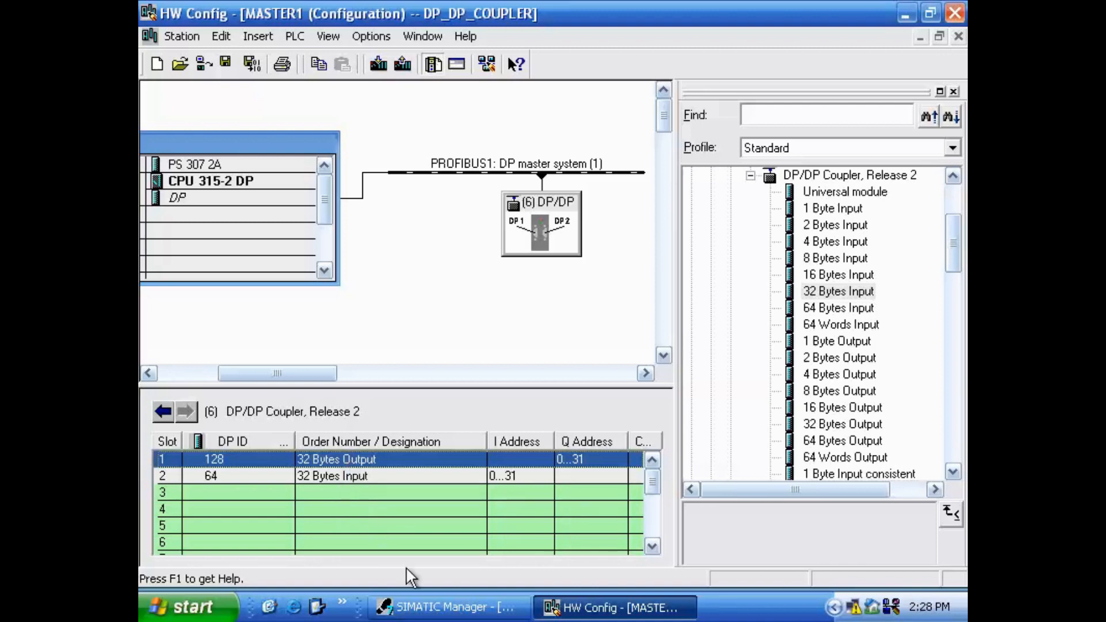
# Switch to SIMATIC Manager and open the hardware configuration of the MASTER2 station
pyautogui.click(412, 606)
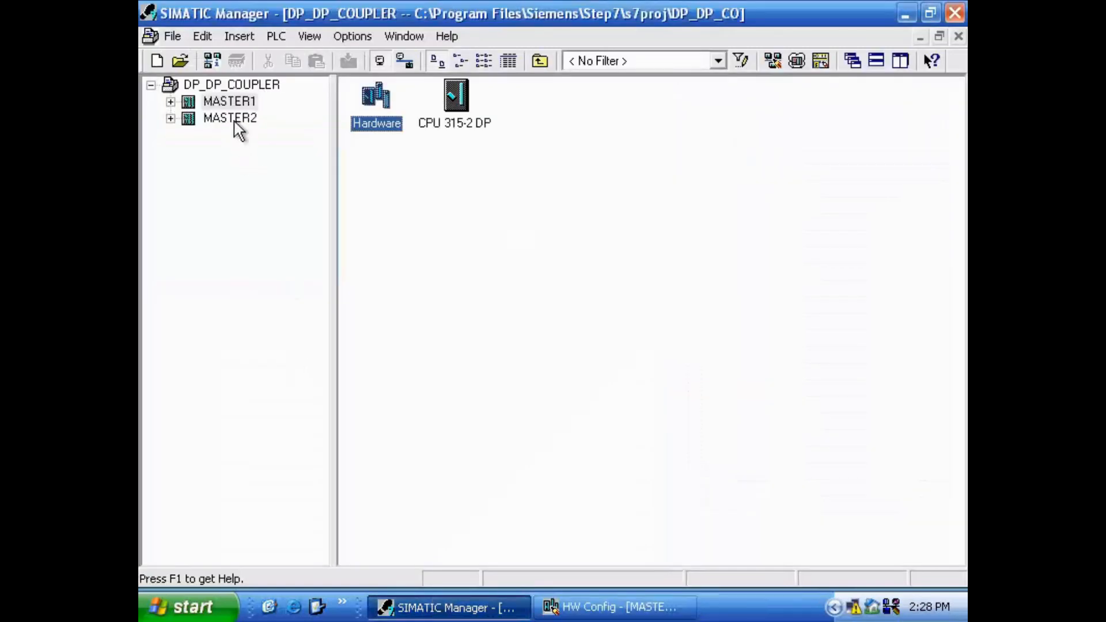
pyautogui.click(233, 119)
pyautogui.doubleClick(382, 114)
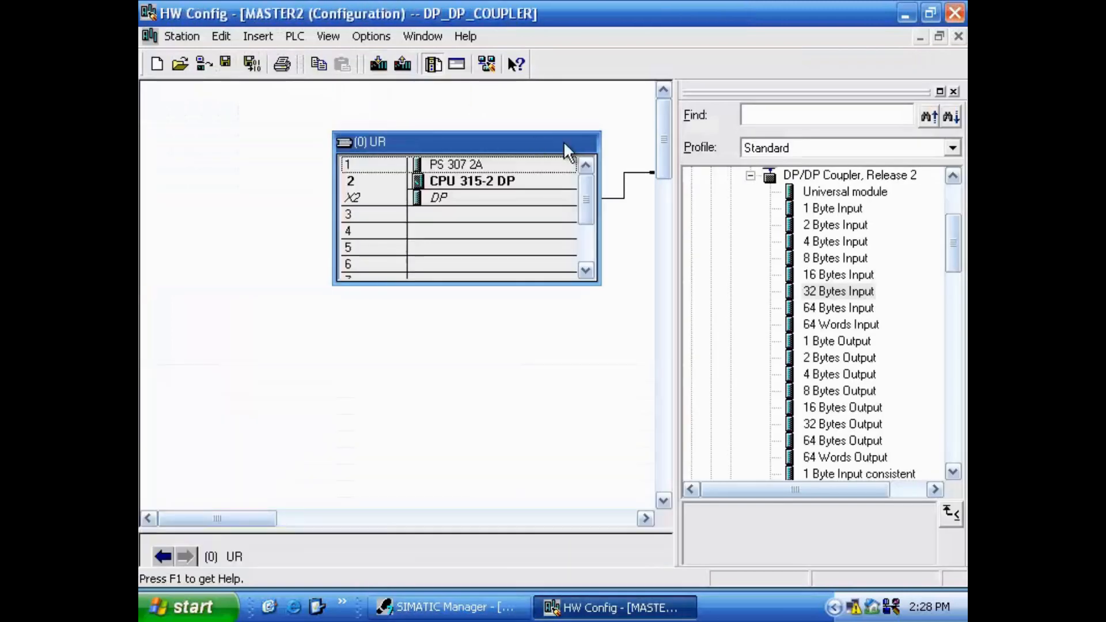
# Add a DP/DP Coupler, Release 2 to the PROFIBUS2 DP master system with PROFIBUS address 9
pyautogui.moveTo(230, 518); pyautogui.dragTo(299, 518)
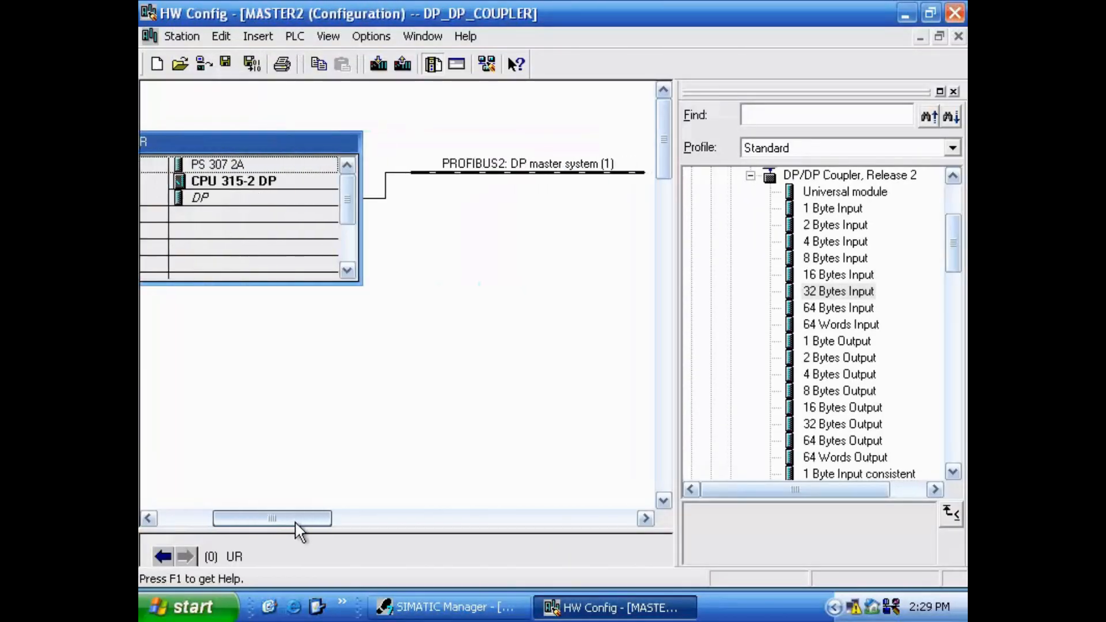
pyautogui.click(751, 175)
pyautogui.moveTo(830, 176); pyautogui.dragTo(515, 171)
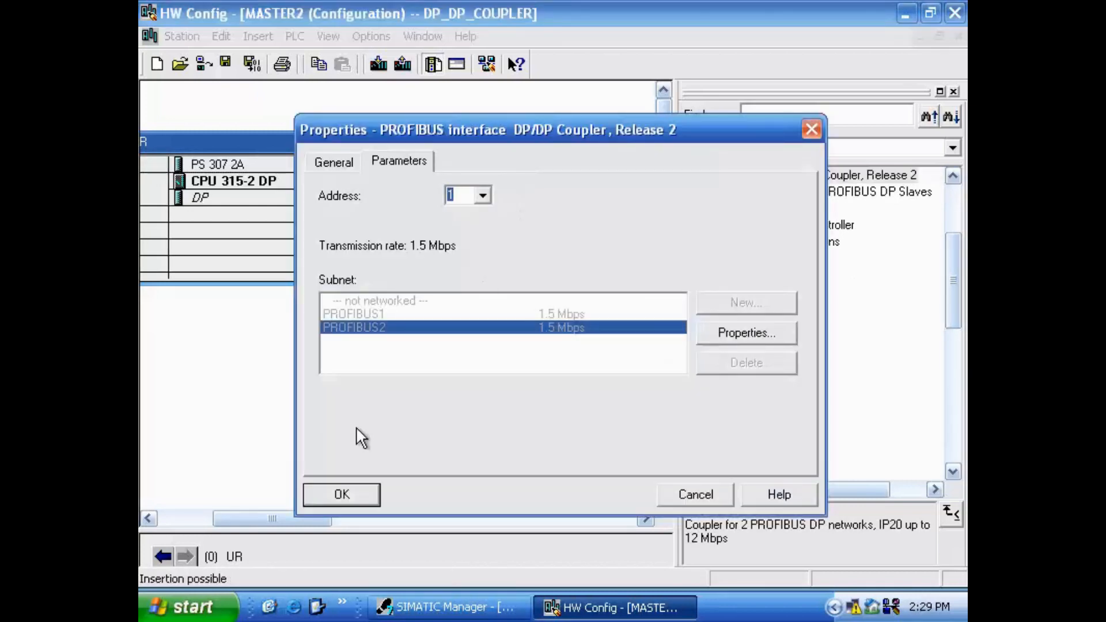
pyautogui.write('10')
pyautogui.click(342, 494)
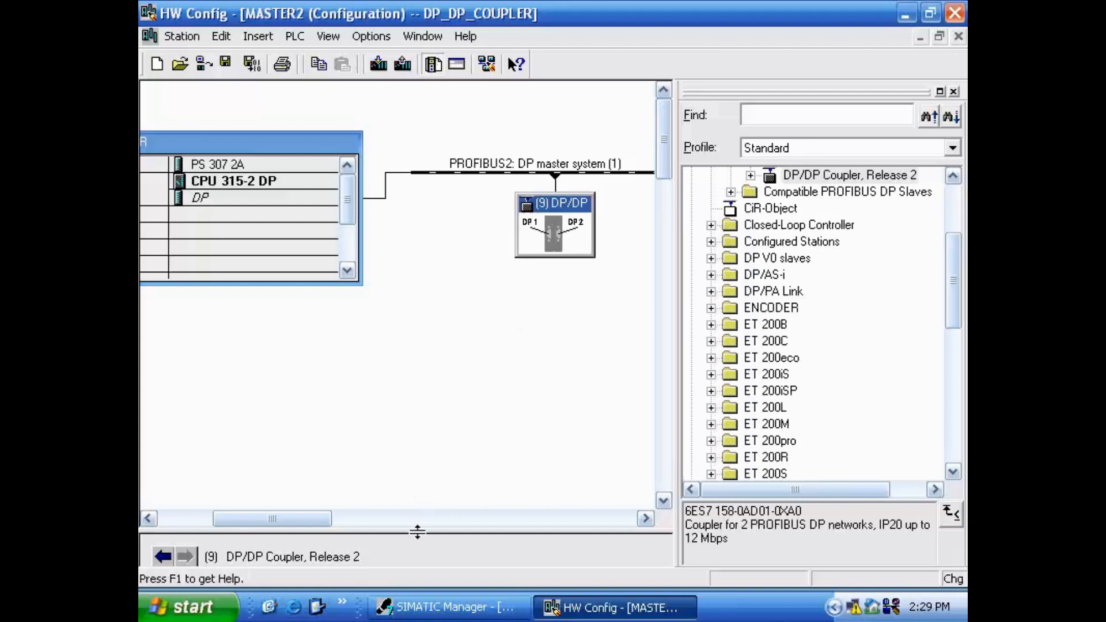
# Enlarge the coupler's slot table, check the module order in the MASTER1 configuration and return to the MASTER2 configuration
pyautogui.moveTo(417, 533); pyautogui.dragTo(392, 371)
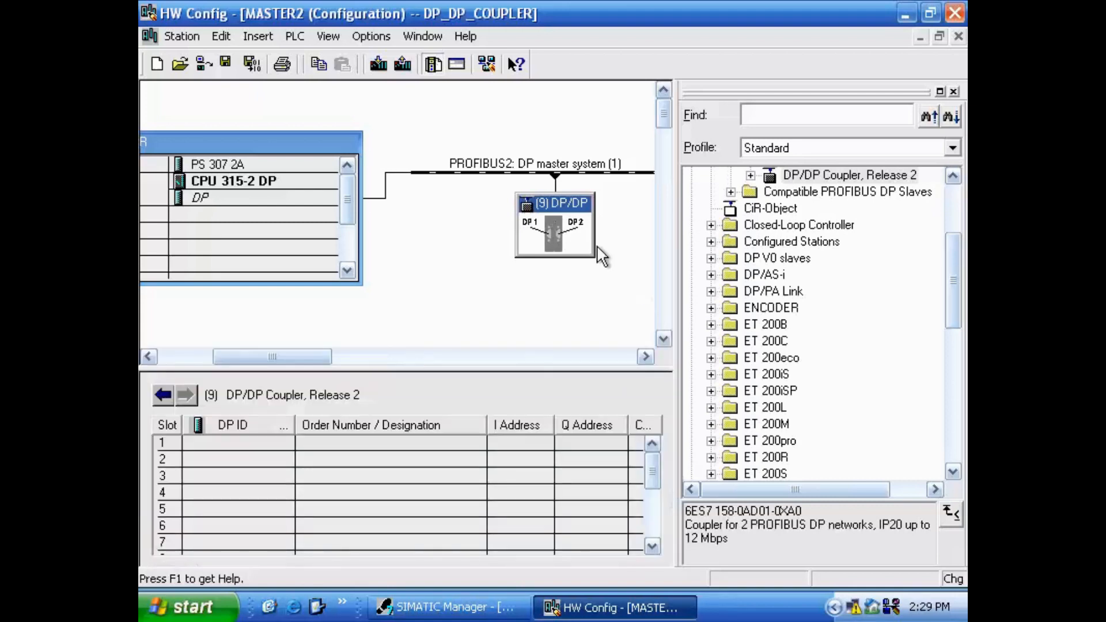
pyautogui.click(427, 34)
pyautogui.click(445, 193)
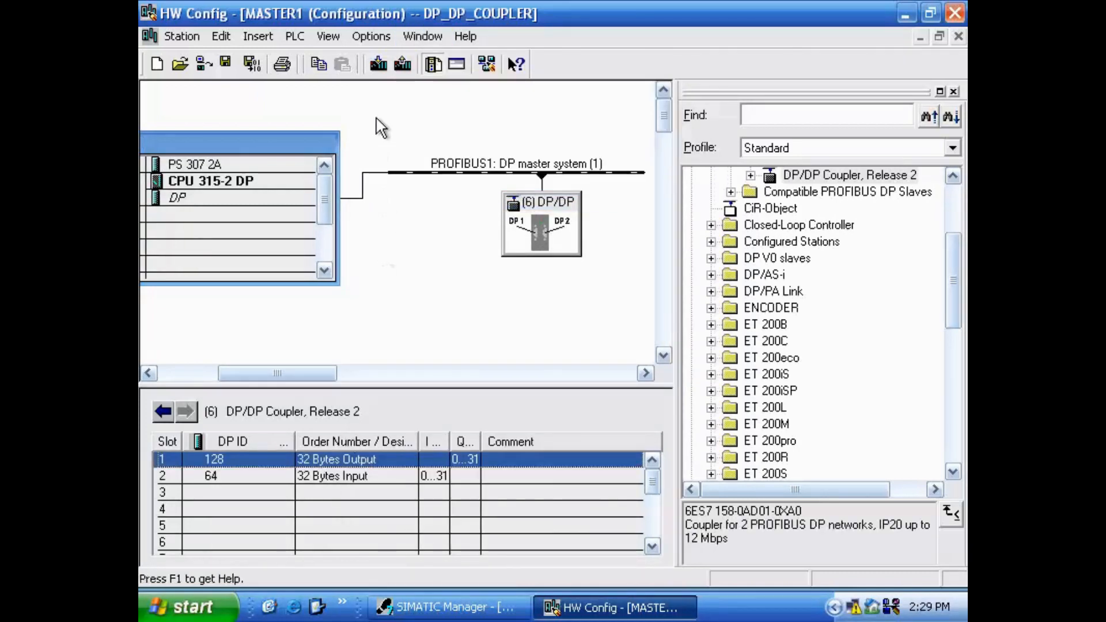
pyautogui.click(429, 43)
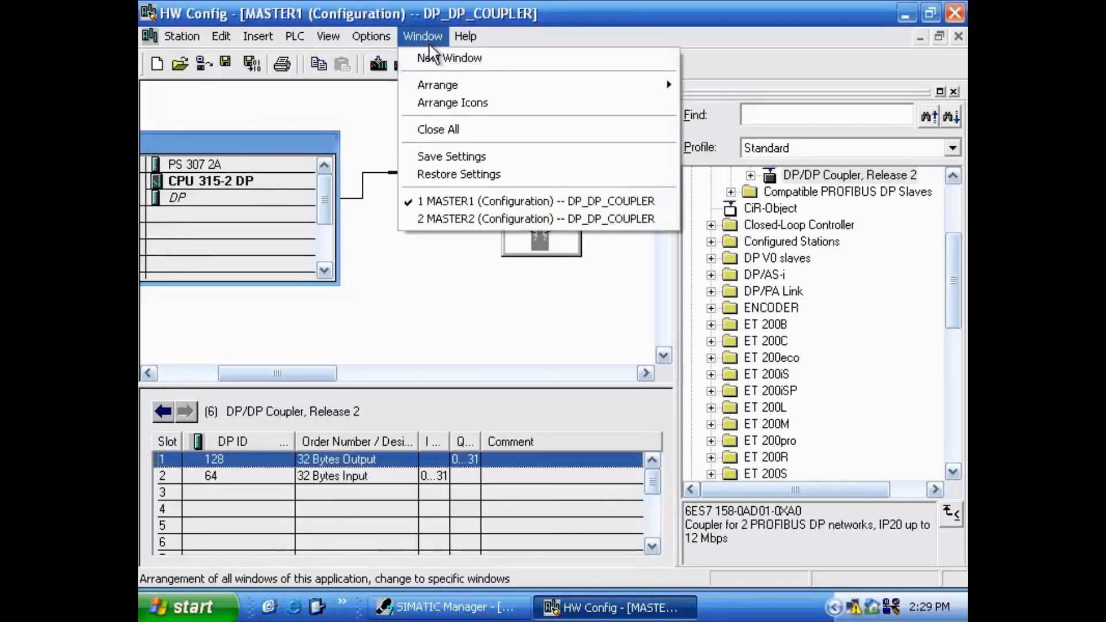
pyautogui.click(470, 215)
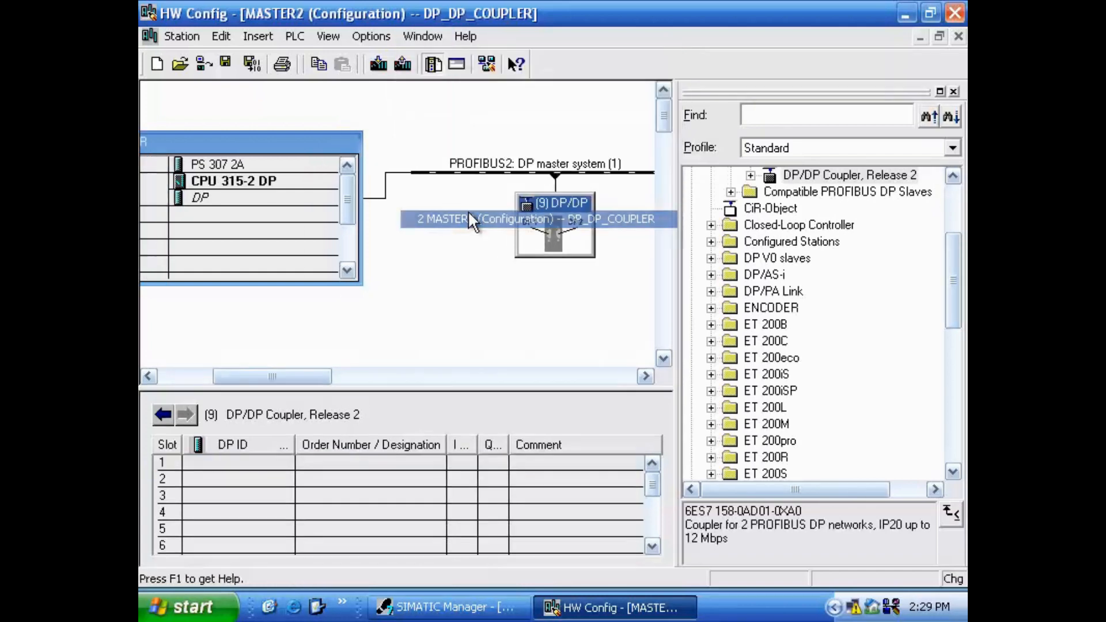
# Insert a 32 Bytes Input module in slot 1 and a 32 Bytes Output module in slot 2 of the MASTER2 coupler
pyautogui.click(750, 175)
pyautogui.moveTo(839, 291); pyautogui.dragTo(386, 462)
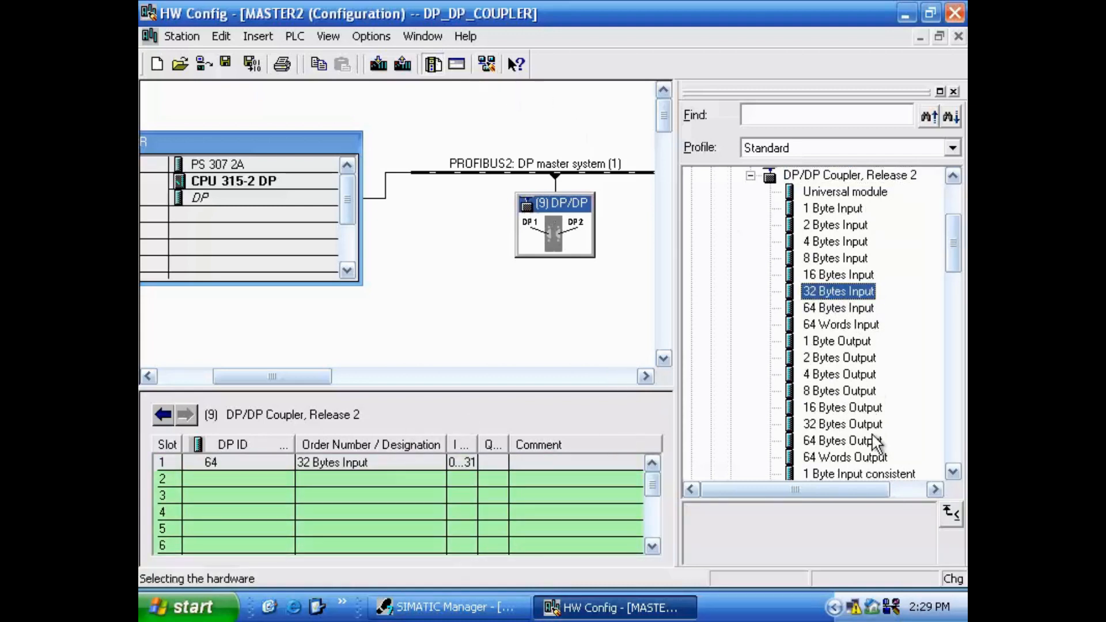
pyautogui.click(838, 426)
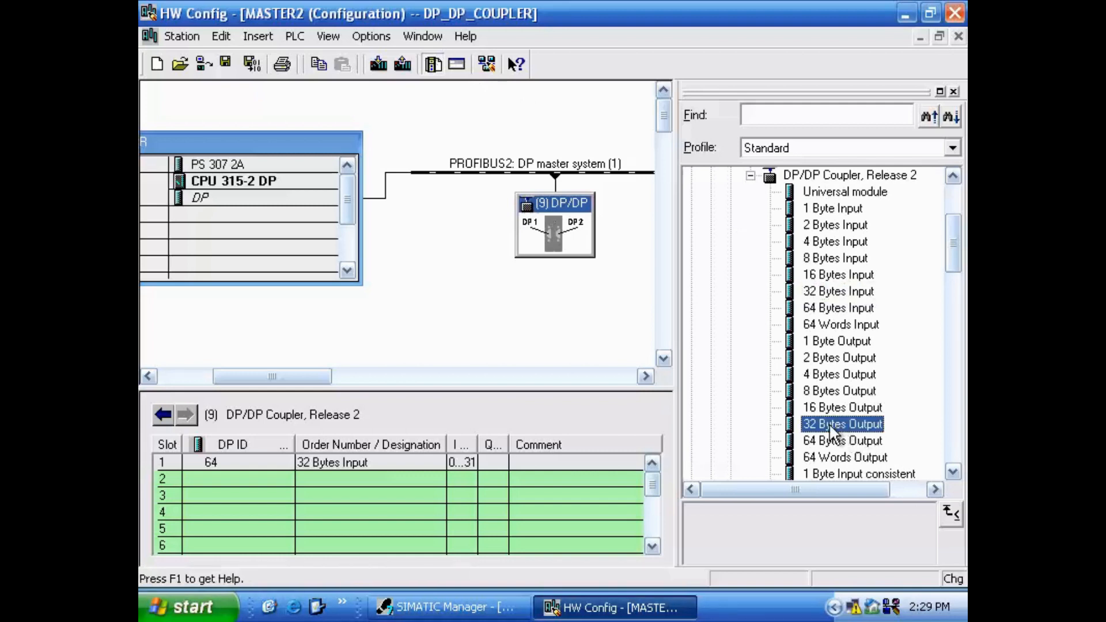
pyautogui.moveTo(829, 424); pyautogui.dragTo(378, 485)
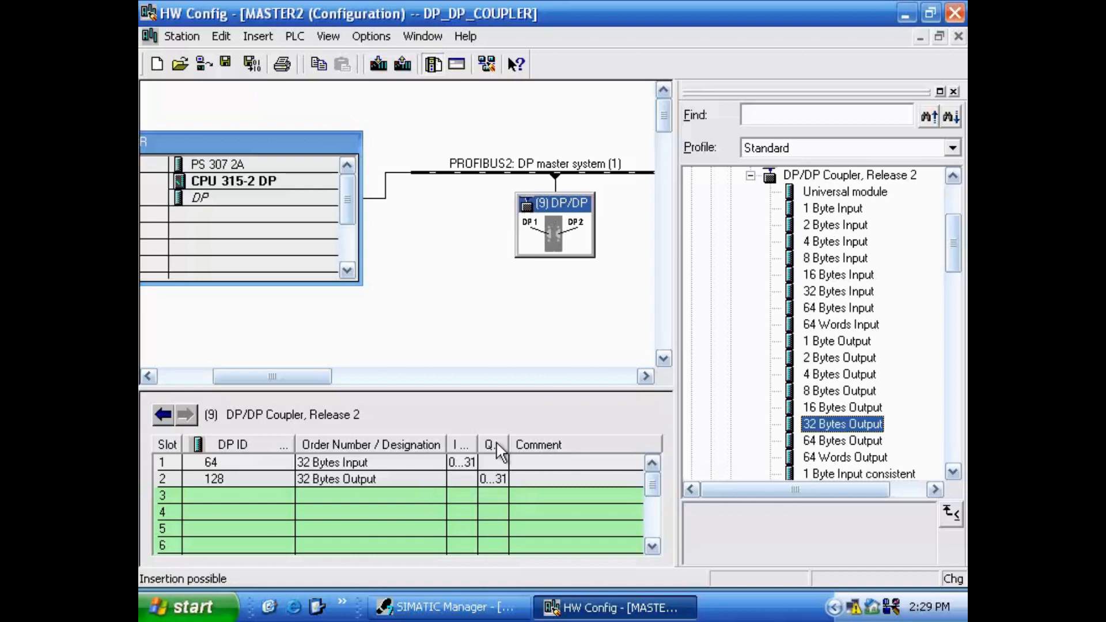
pyautogui.moveTo(477, 443); pyautogui.dragTo(530, 440)
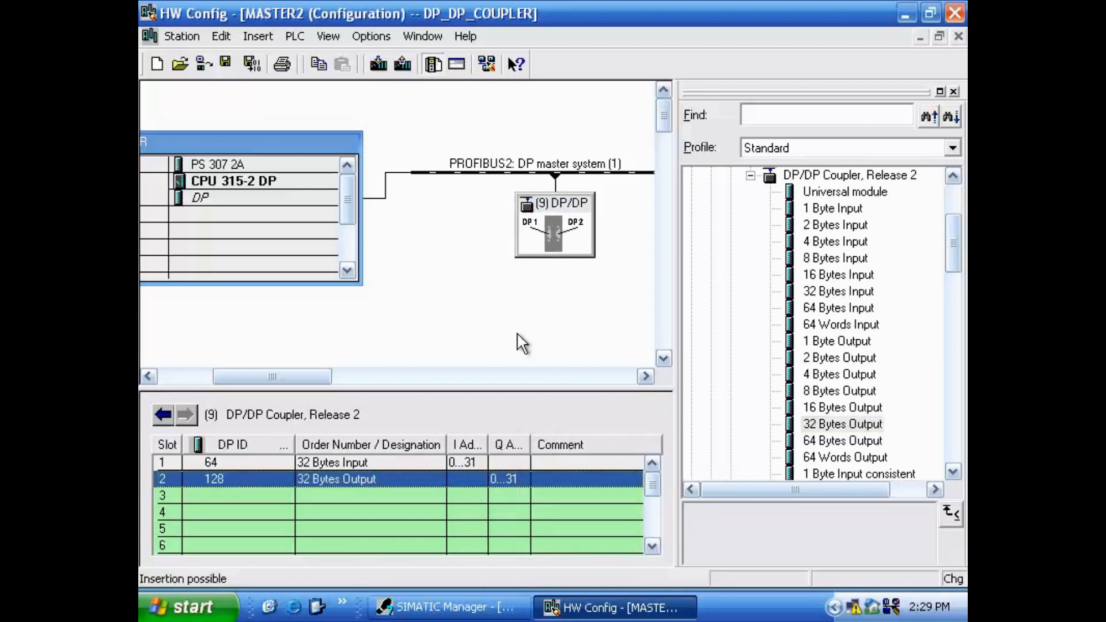
# Hide the hardware catalog and arrange the MASTER1 and MASTER2 configuration windows vertically side by side
pyautogui.click(422, 36)
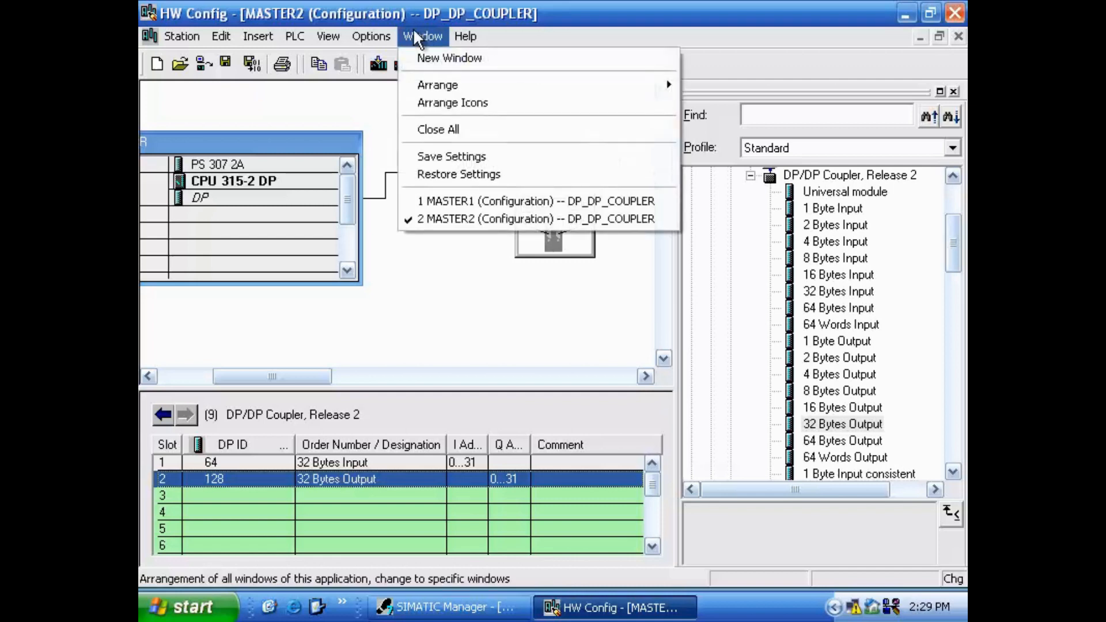
pyautogui.click(257, 37)
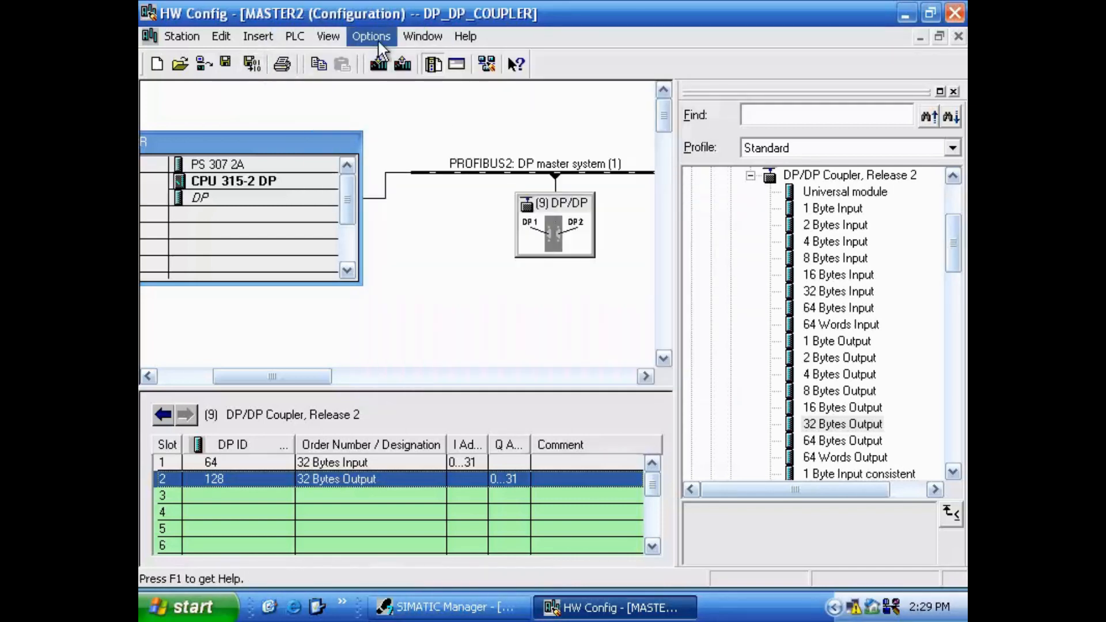
pyautogui.click(424, 35)
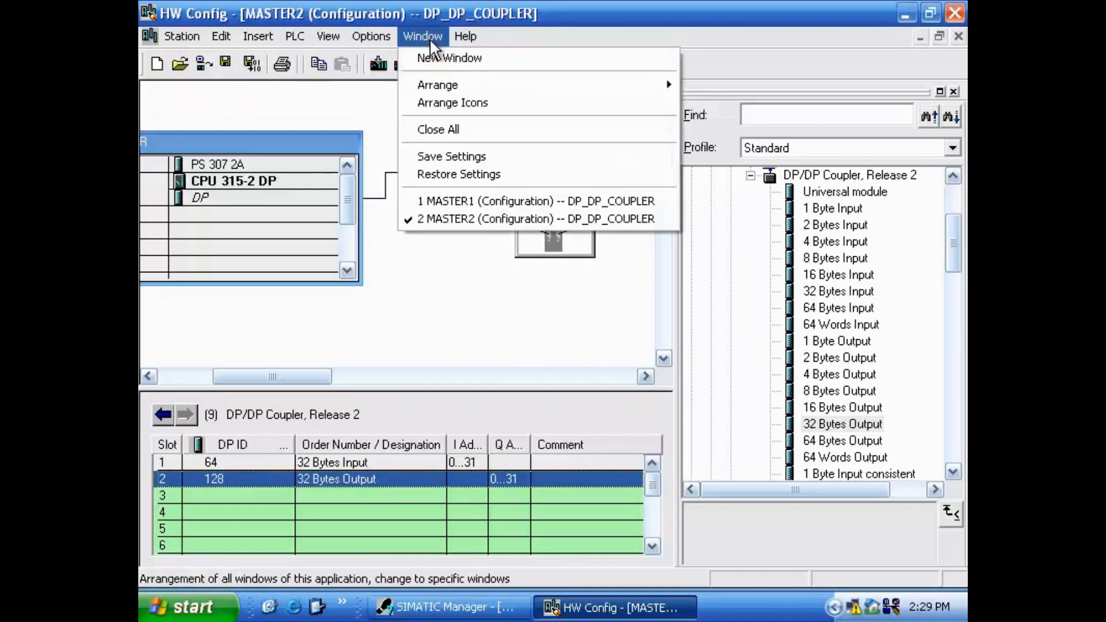
pyautogui.moveTo(507, 86)
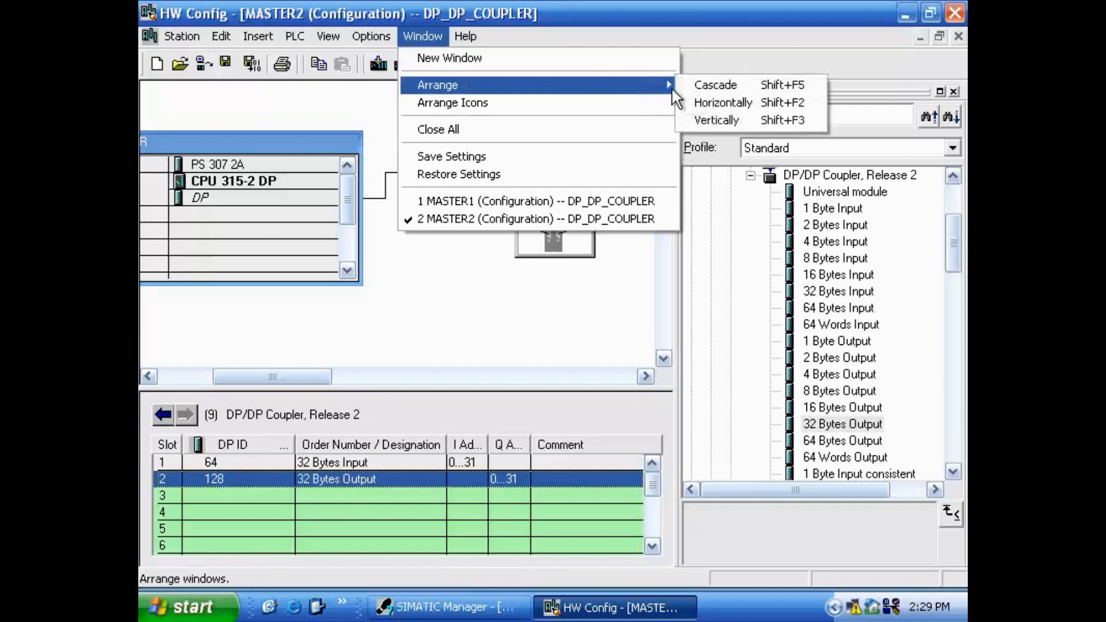
pyautogui.click(737, 120)
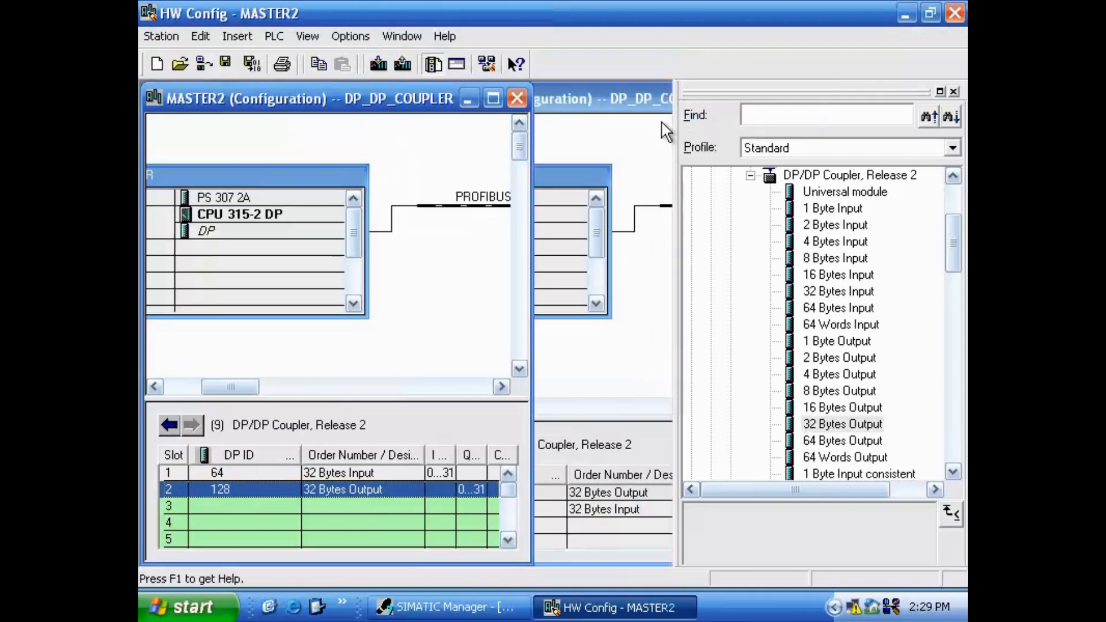
pyautogui.click(615, 97)
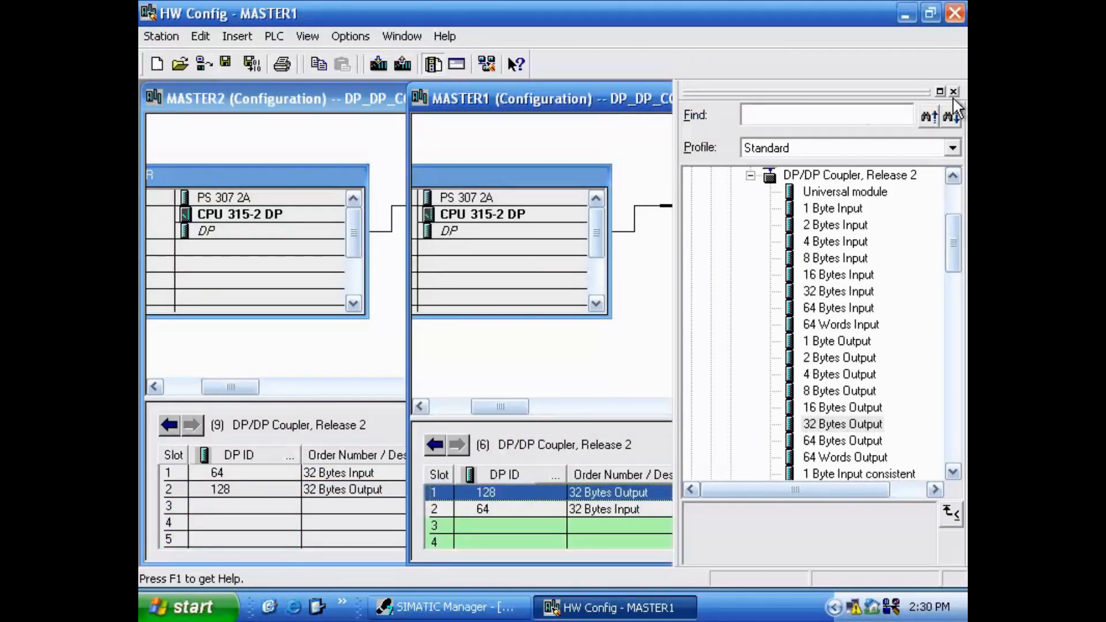
pyautogui.click(954, 92)
pyautogui.click(389, 35)
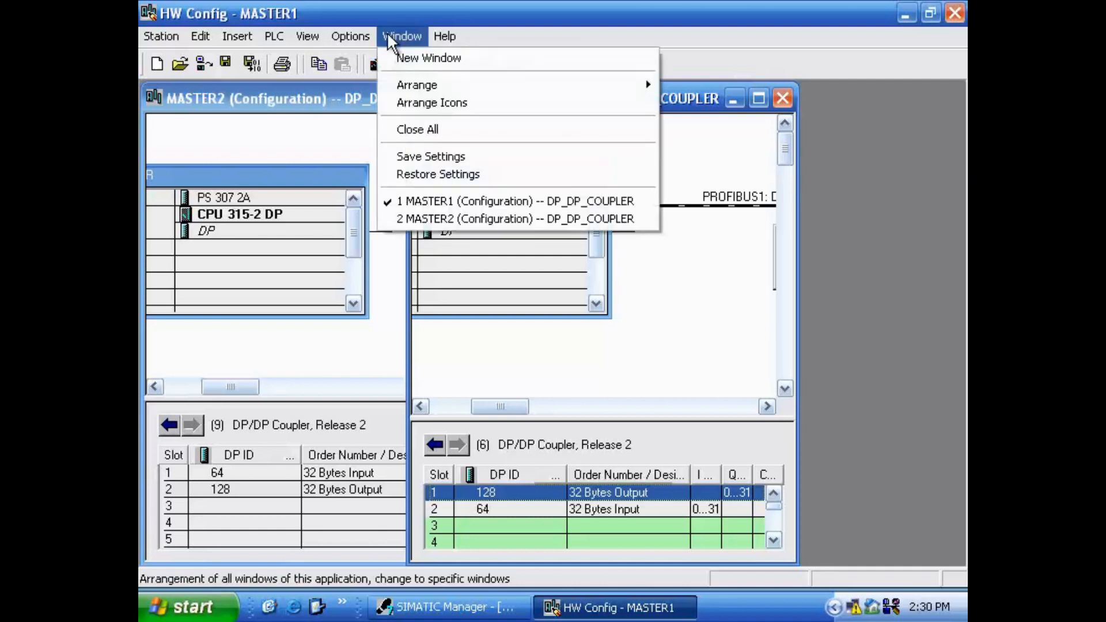
pyautogui.moveTo(463, 82)
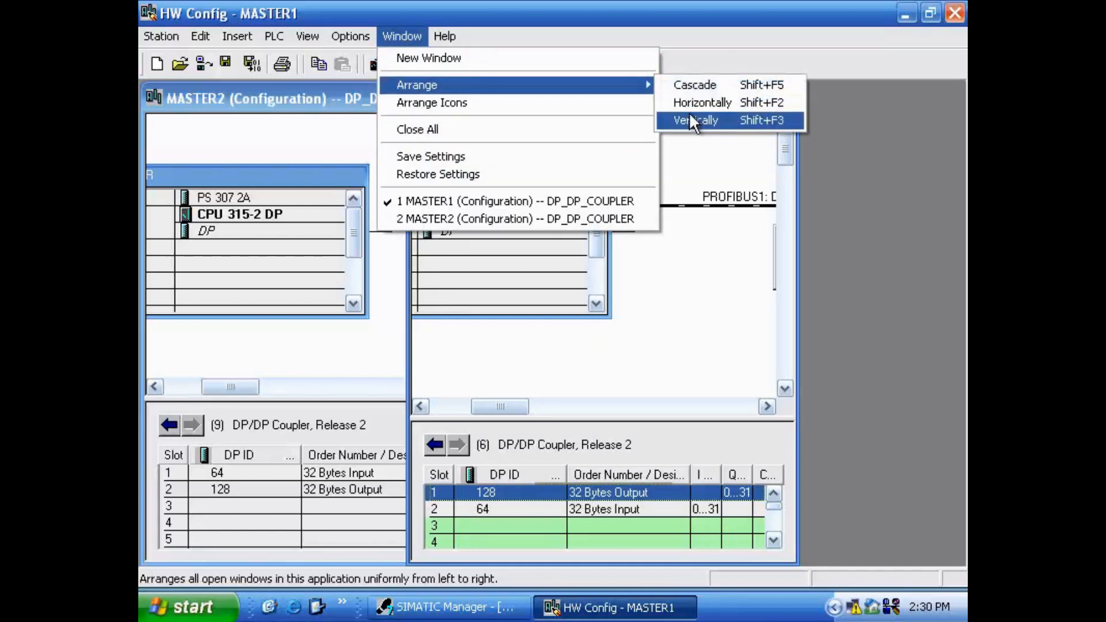
pyautogui.click(727, 121)
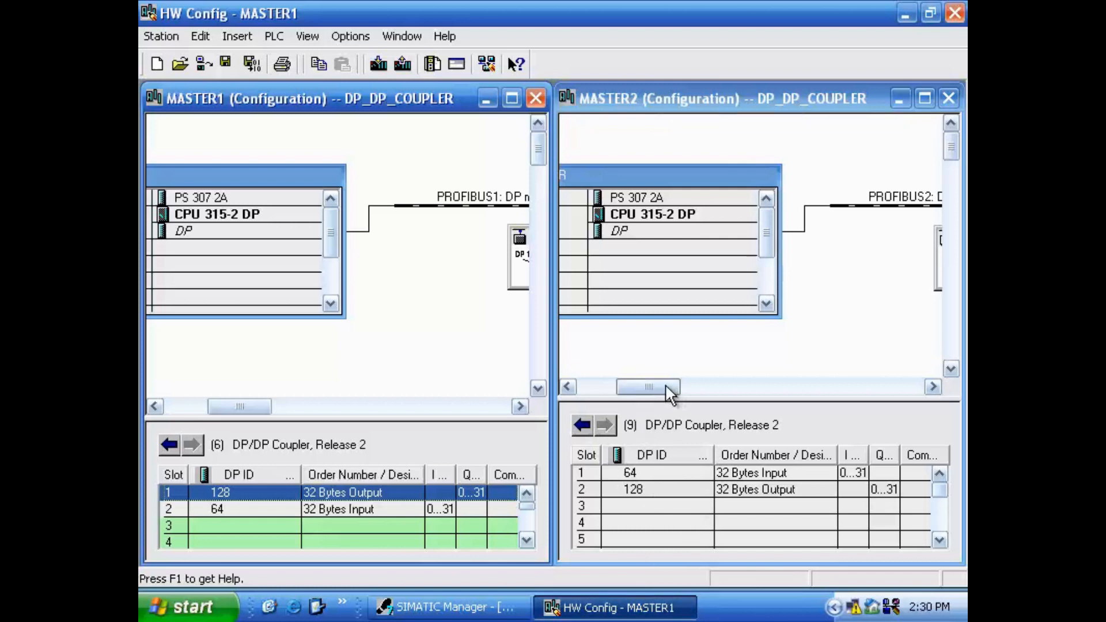
# Compare the input and output modules and their addresses in the couplers of MASTER1 and MASTER2
pyautogui.moveTo(665, 383); pyautogui.dragTo(690, 390)
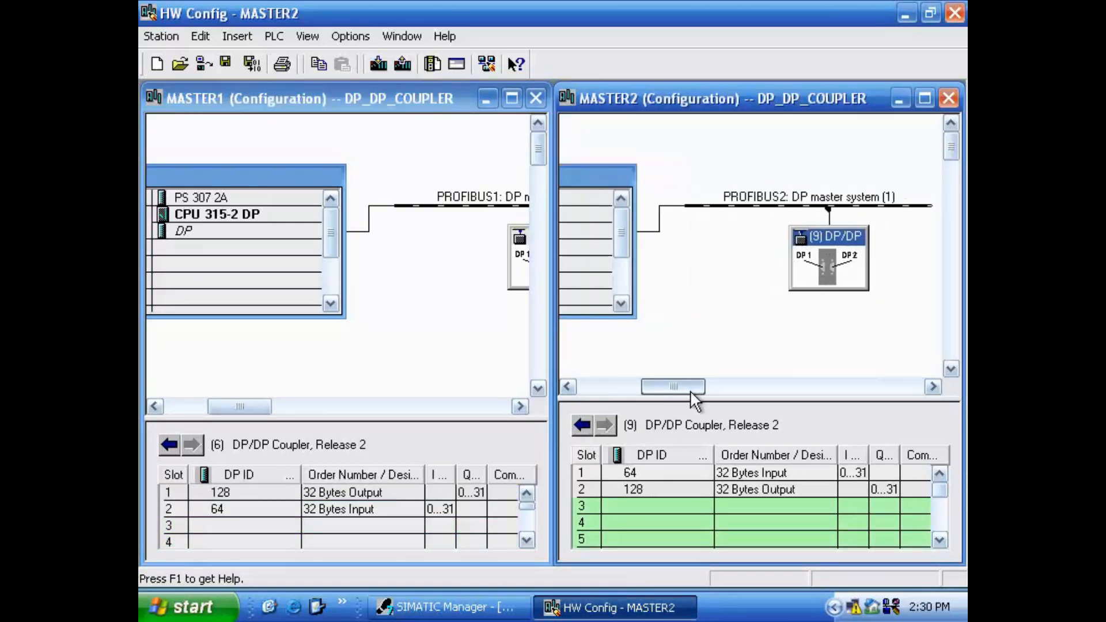
pyautogui.moveTo(484, 418); pyautogui.dragTo(480, 398)
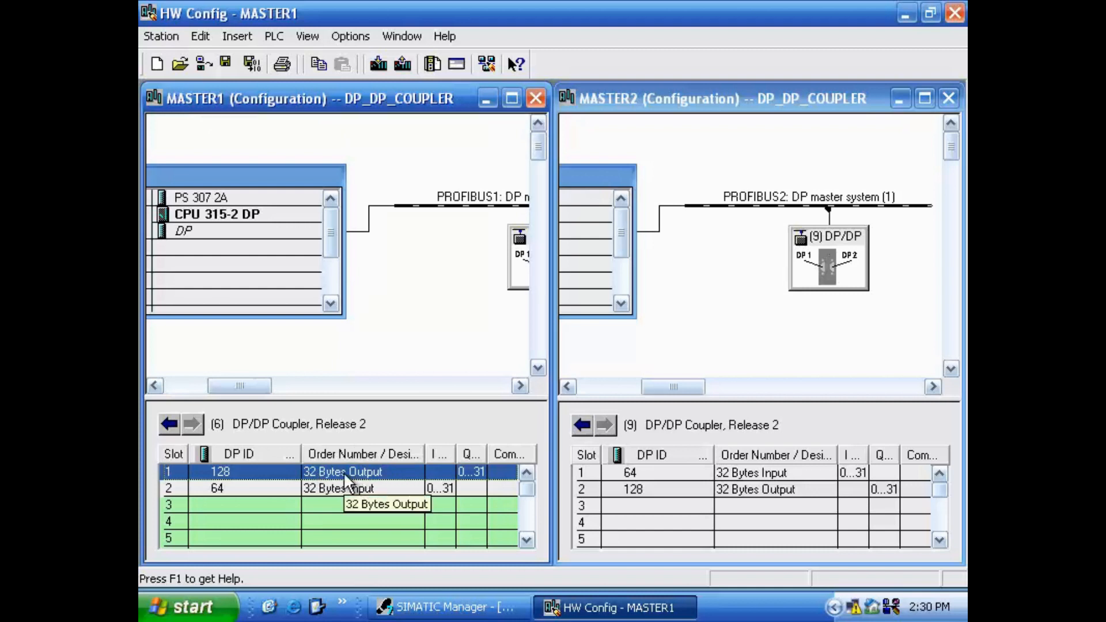
pyautogui.click(745, 472)
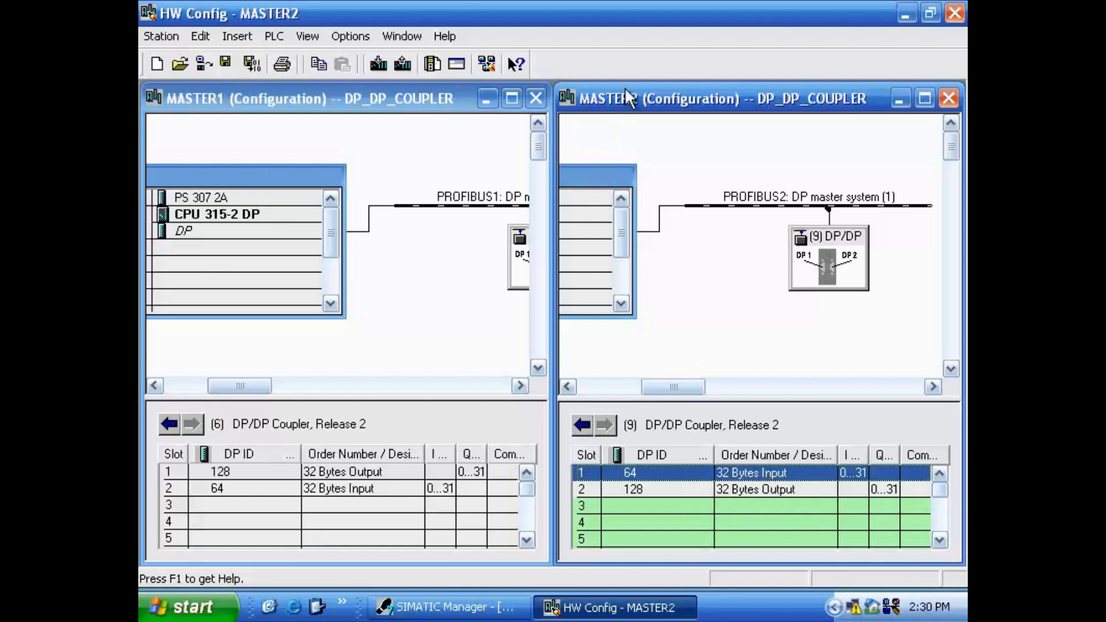
pyautogui.click(785, 491)
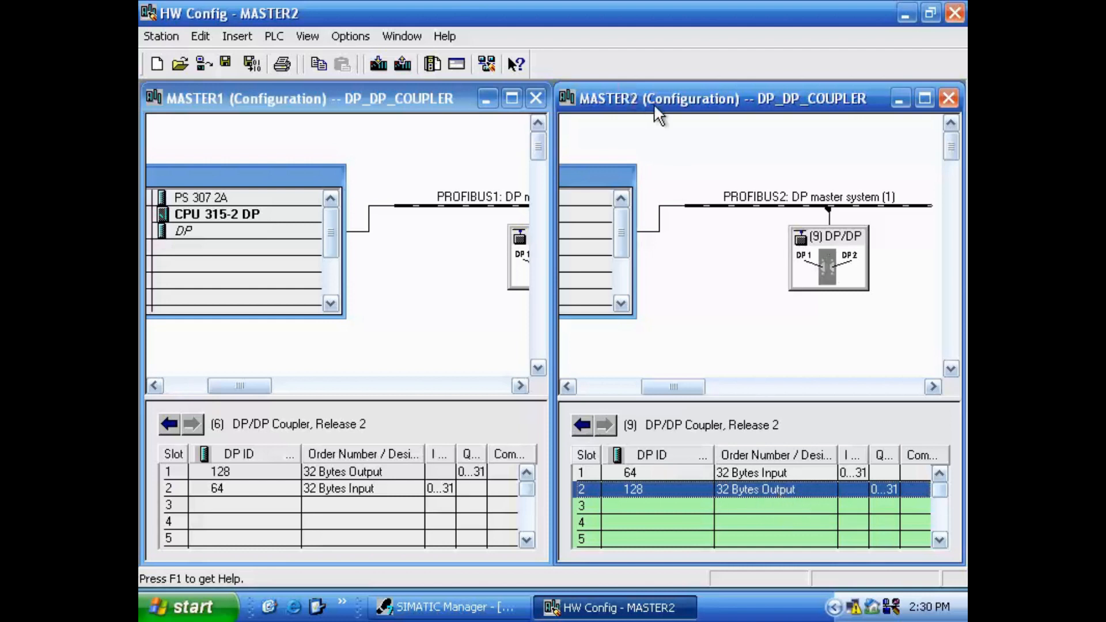
pyautogui.click(372, 490)
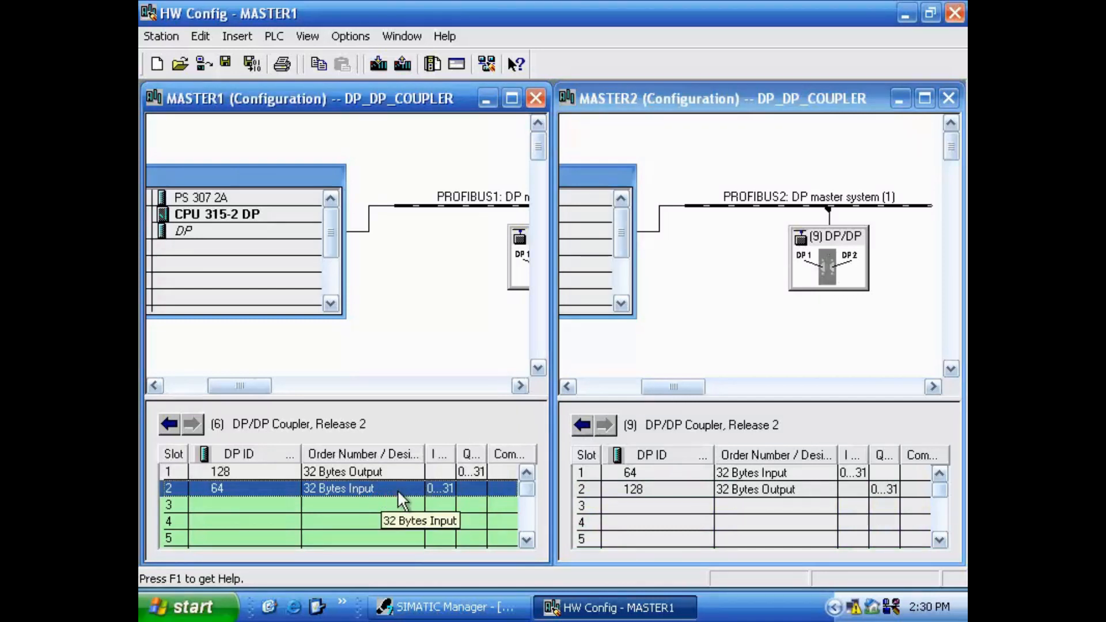
pyautogui.click(464, 473)
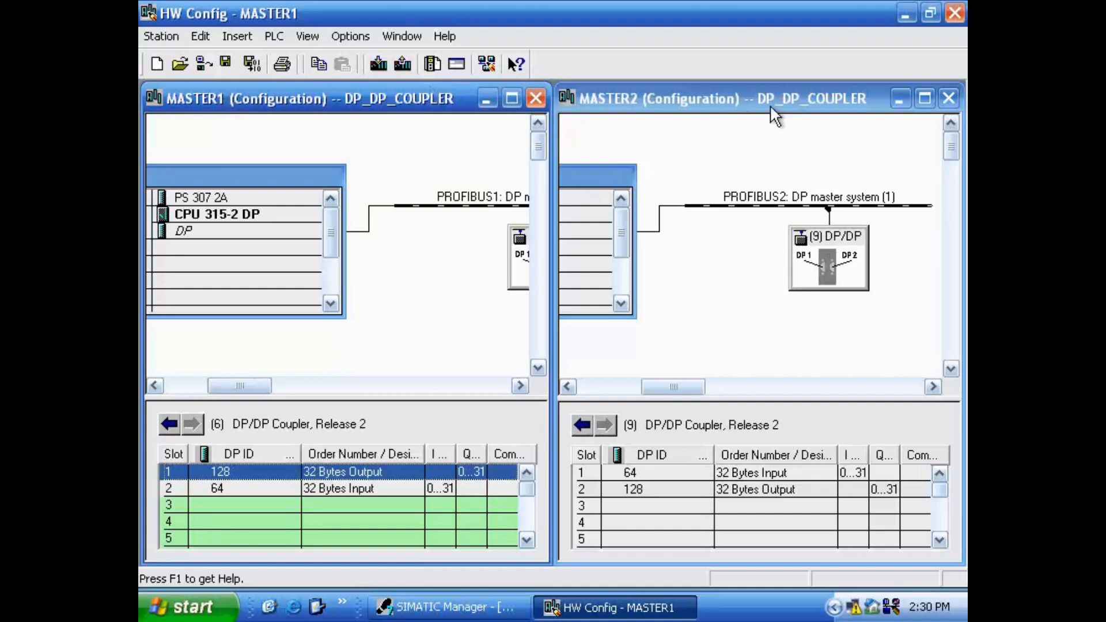
pyautogui.click(845, 472)
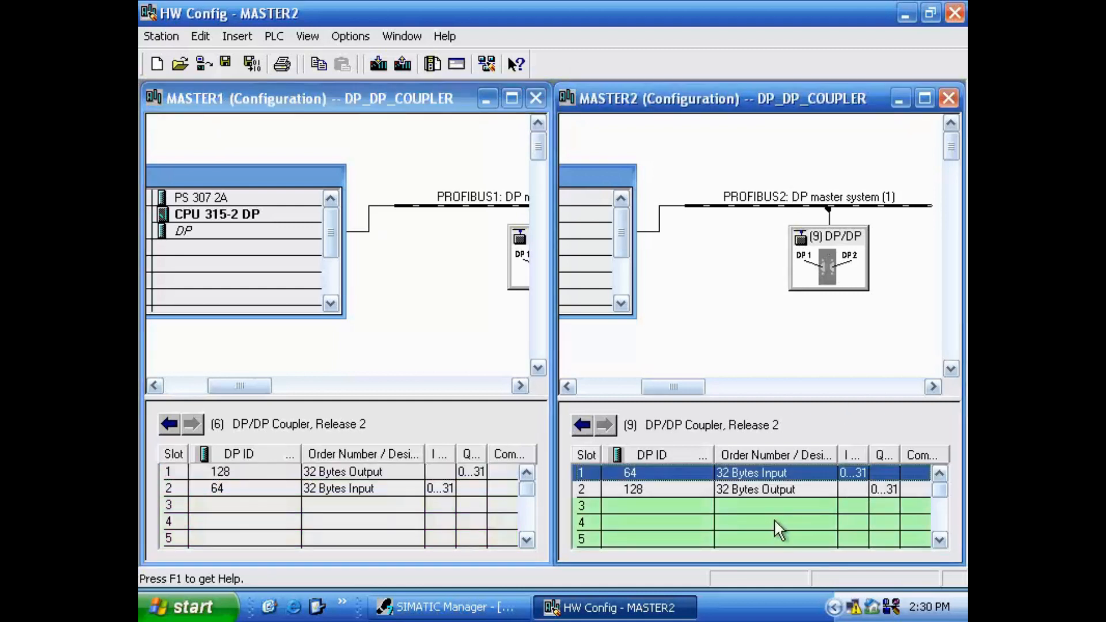
pyautogui.click(488, 472)
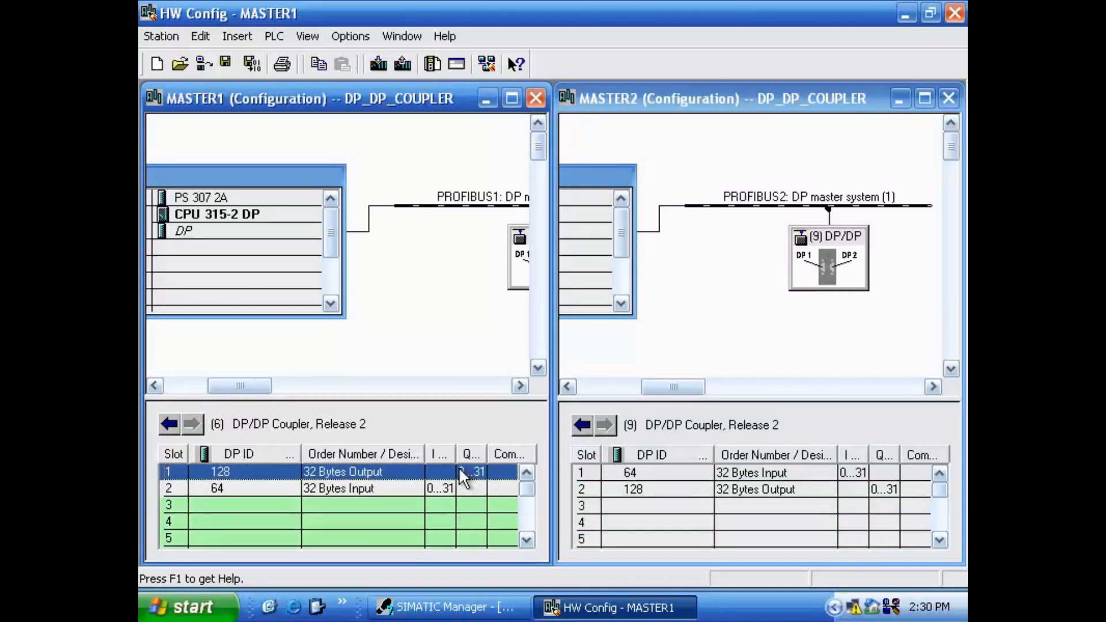
# Open the symbol list of MASTER1's 32 Bytes Output module, look through its output addresses and close it
pyautogui.rightClick(459, 467)
pyautogui.click(495, 436)
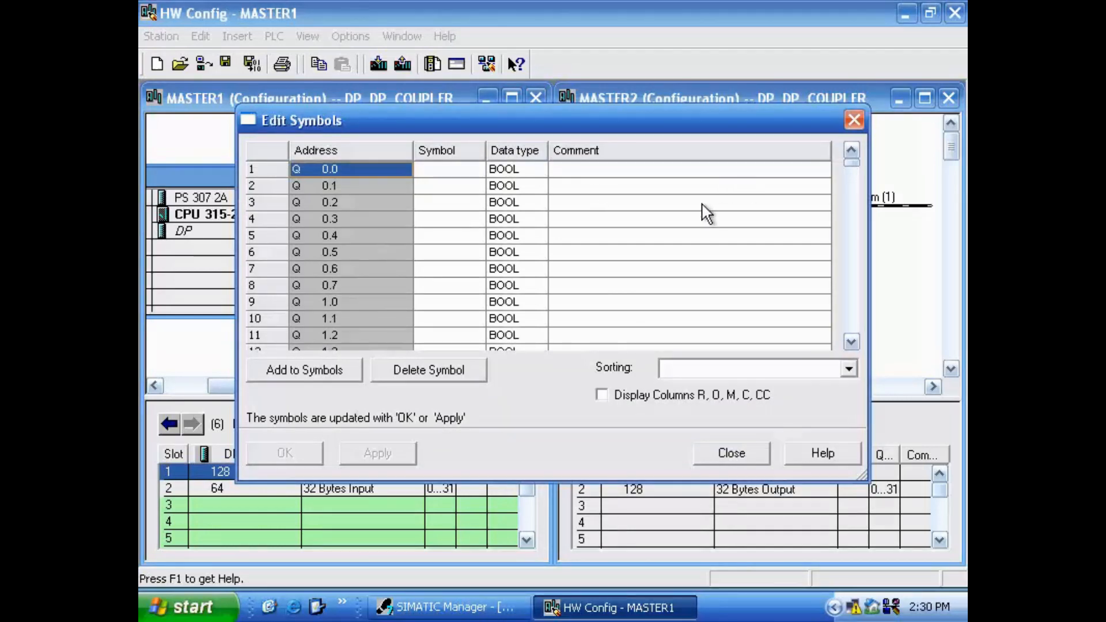
pyautogui.scroll(-15, 703, 205)
pyautogui.scroll(15, 701, 207)
pyautogui.click(854, 121)
# Switch to SIMATIC Manager and open block OB1 of MASTER1's S7 program, accepting its block properties
pyautogui.click(500, 607)
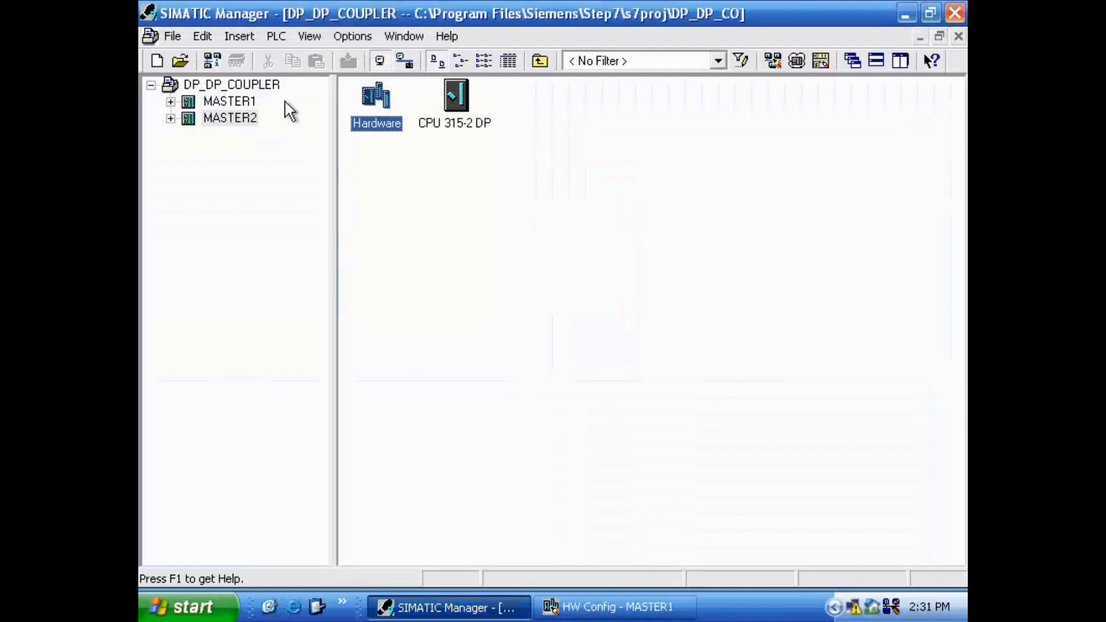
pyautogui.click(245, 102)
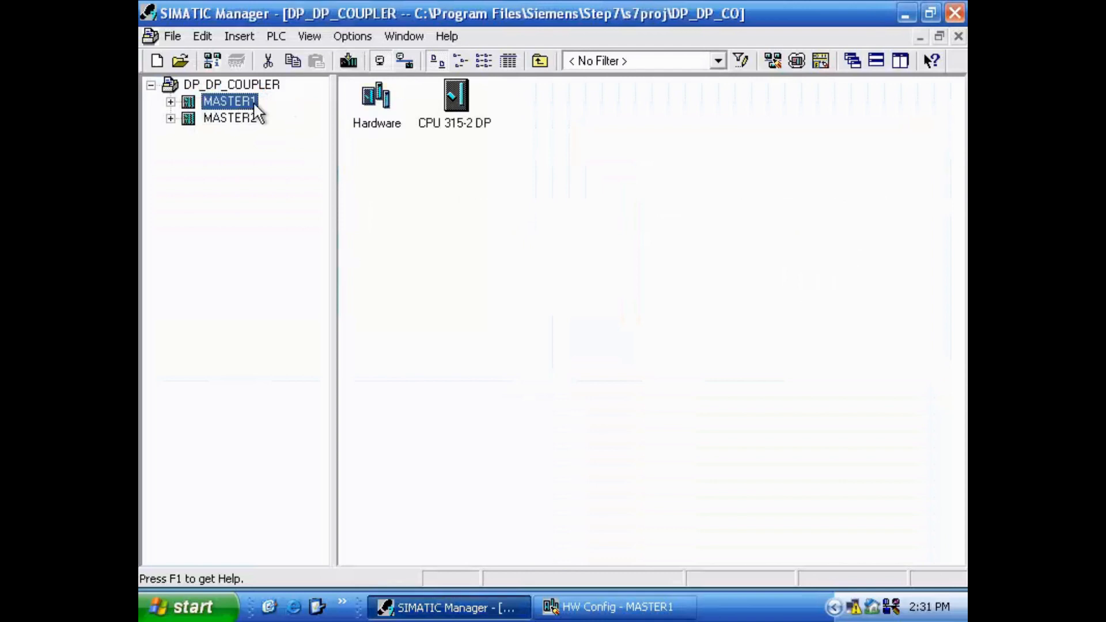
pyautogui.doubleClick(455, 102)
pyautogui.doubleClick(382, 104)
pyautogui.doubleClick(455, 110)
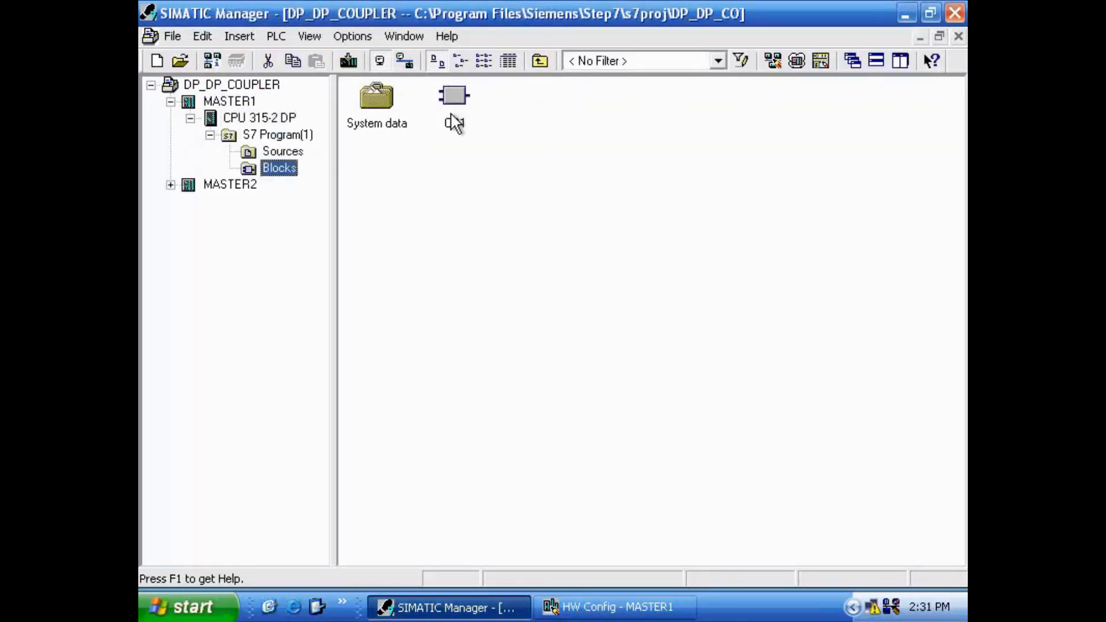
pyautogui.doubleClick(453, 114)
pyautogui.click(356, 474)
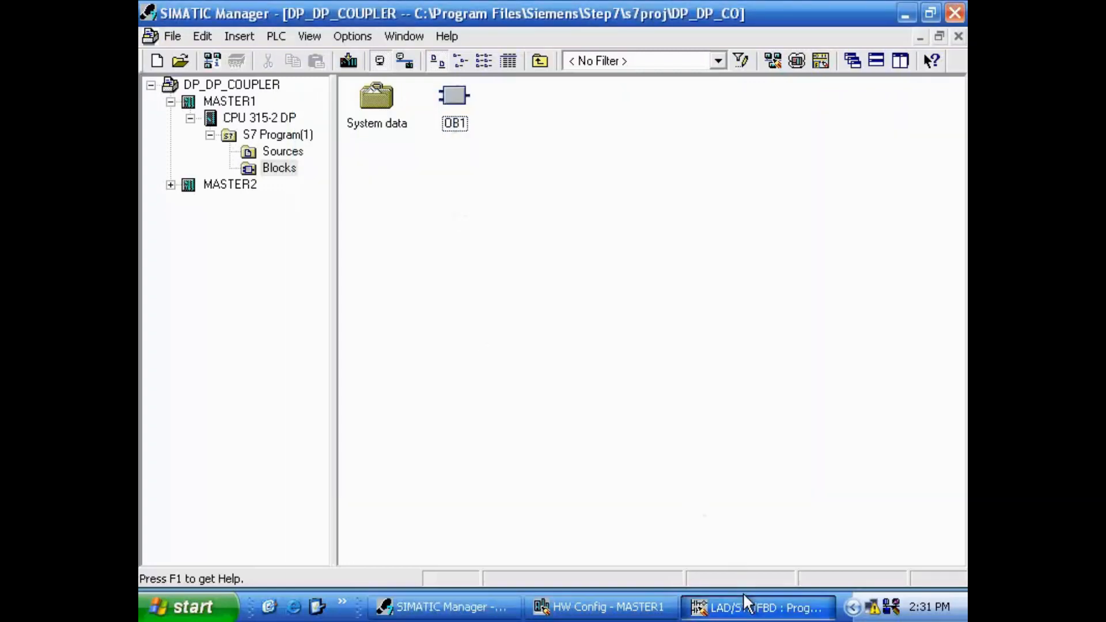
# Program Network 1 of MASTER1's OB1 with L B#16#F and T QB 0, and save the block
pyautogui.click(695, 604)
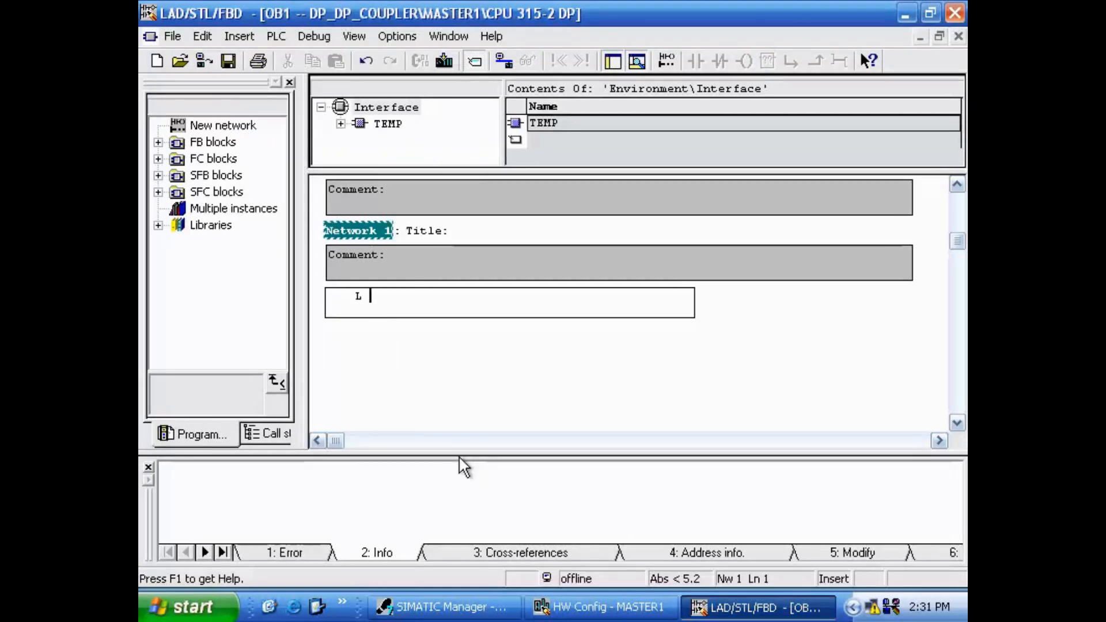
pyautogui.click(459, 343)
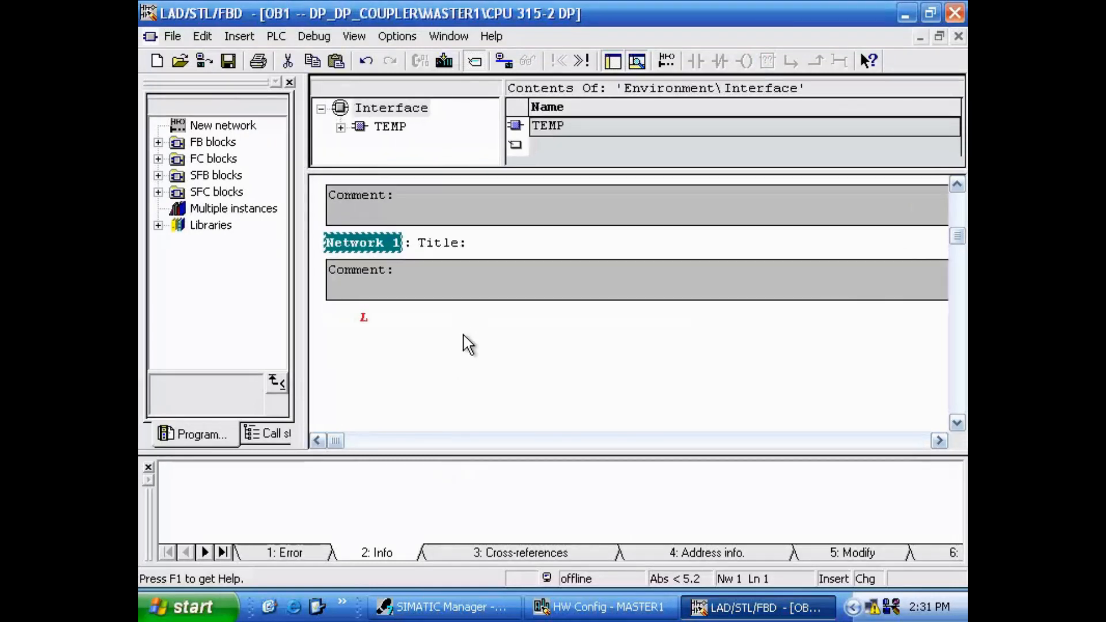
pyautogui.click(417, 362)
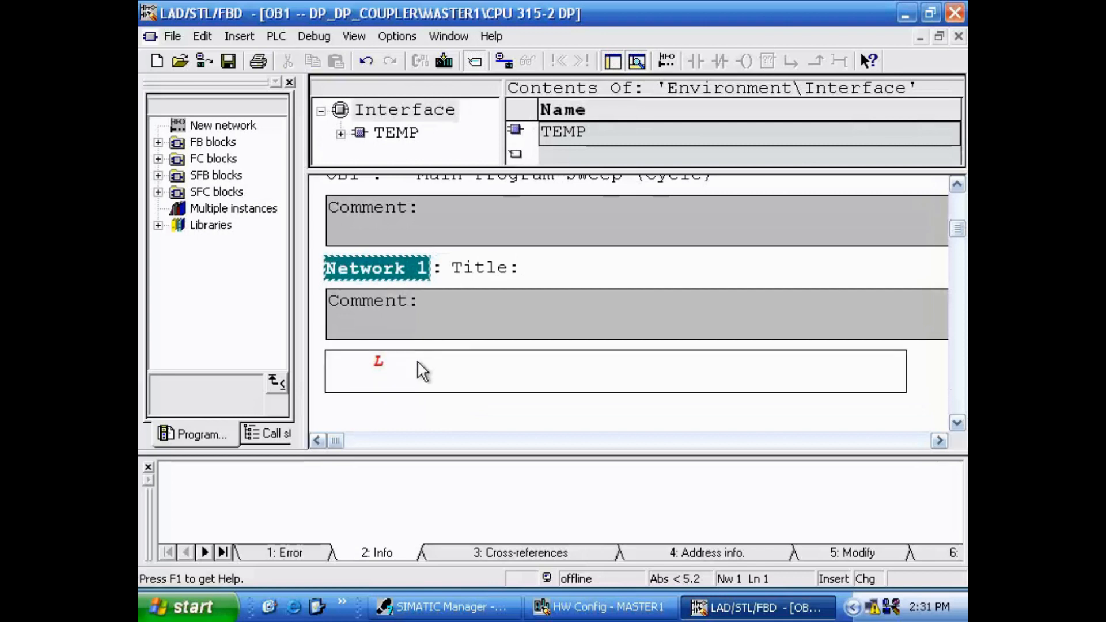
pyautogui.write('B#16#F')
pyautogui.press('Return')
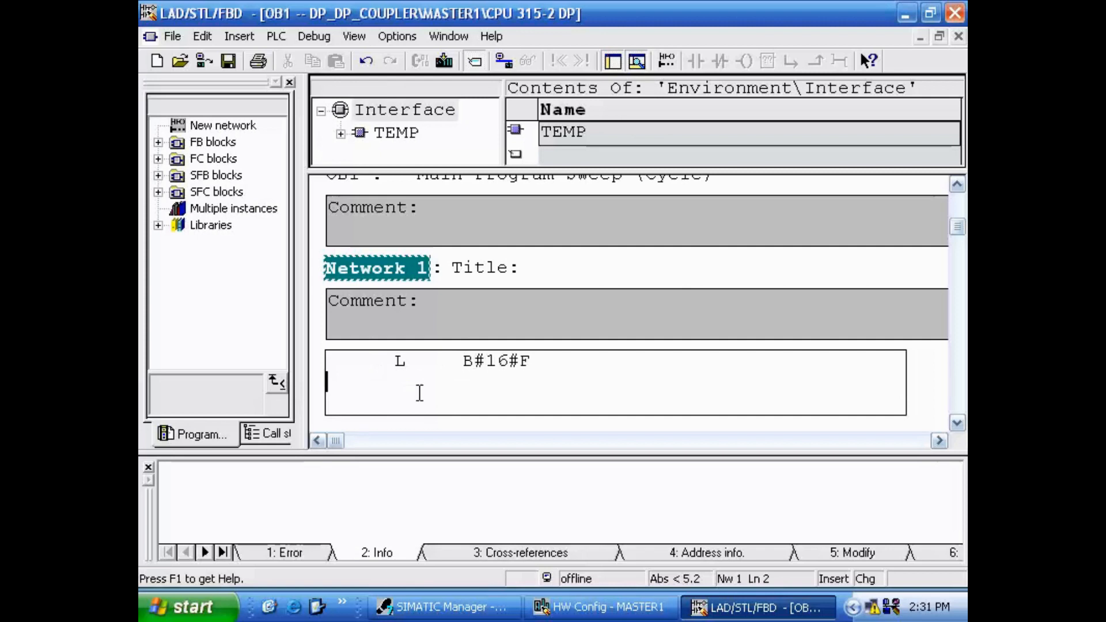
pyautogui.write('T QB 0')
pyautogui.press('Return')
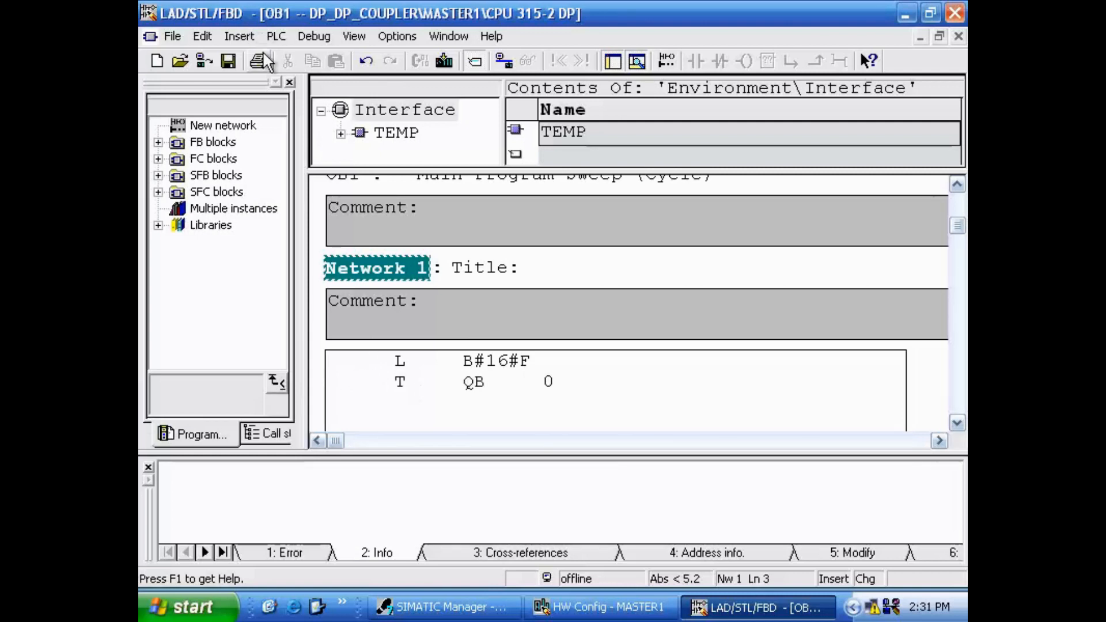
pyautogui.click(228, 60)
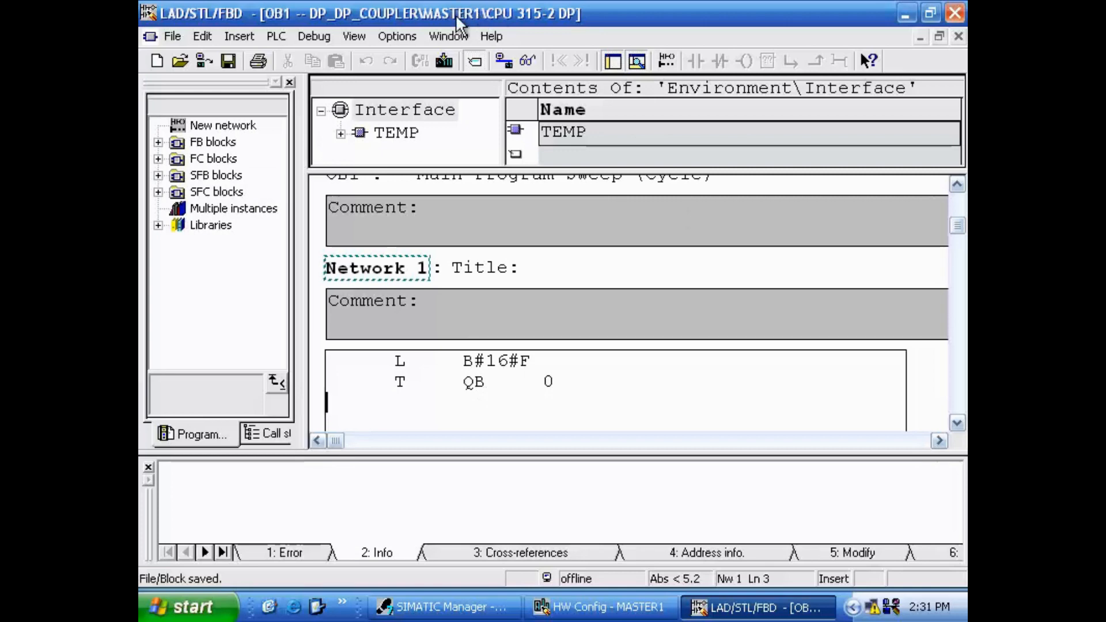
# Check MASTER2's 32 Bytes Input module in HW Config, then open OB1 of MASTER2's S7 program from SIMATIC Manager in the LAD/STL/FBD editor
pyautogui.click(546, 609)
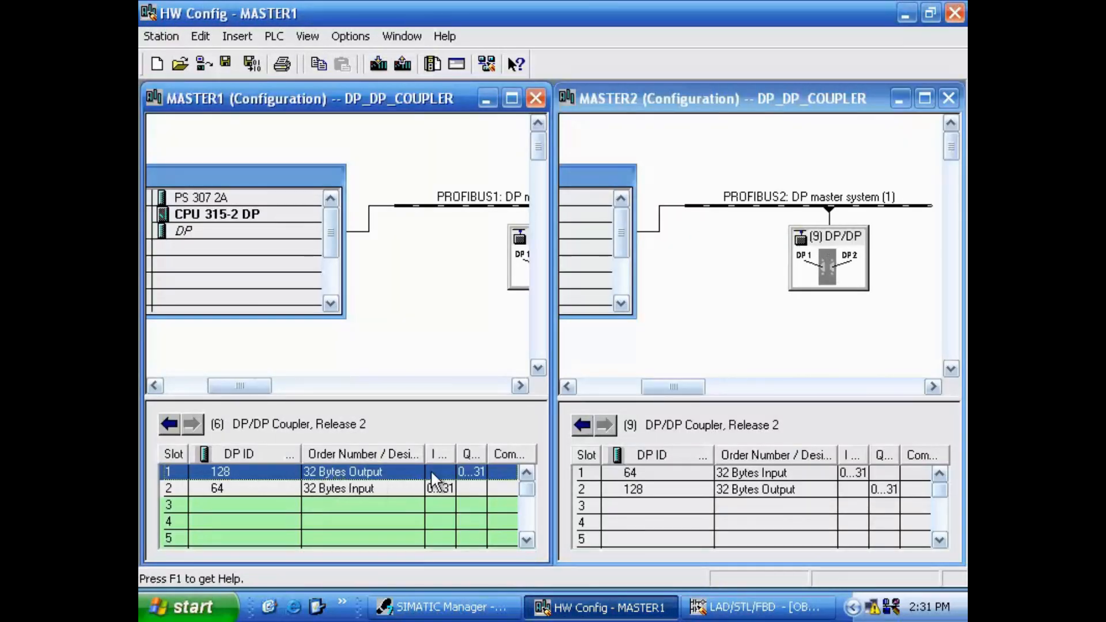
pyautogui.click(806, 472)
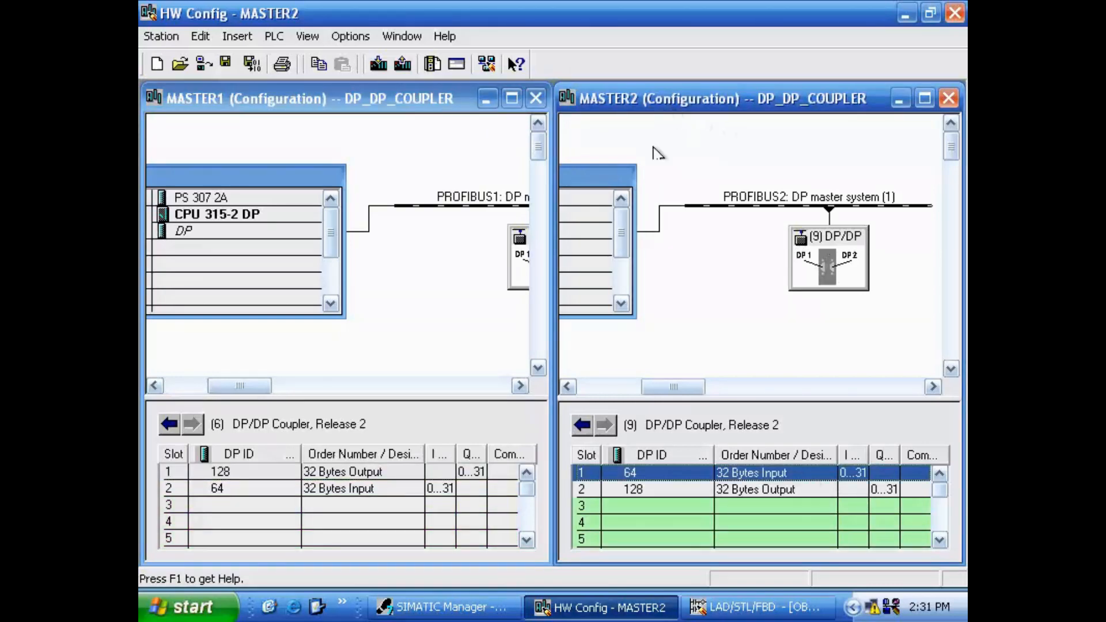
pyautogui.click(478, 606)
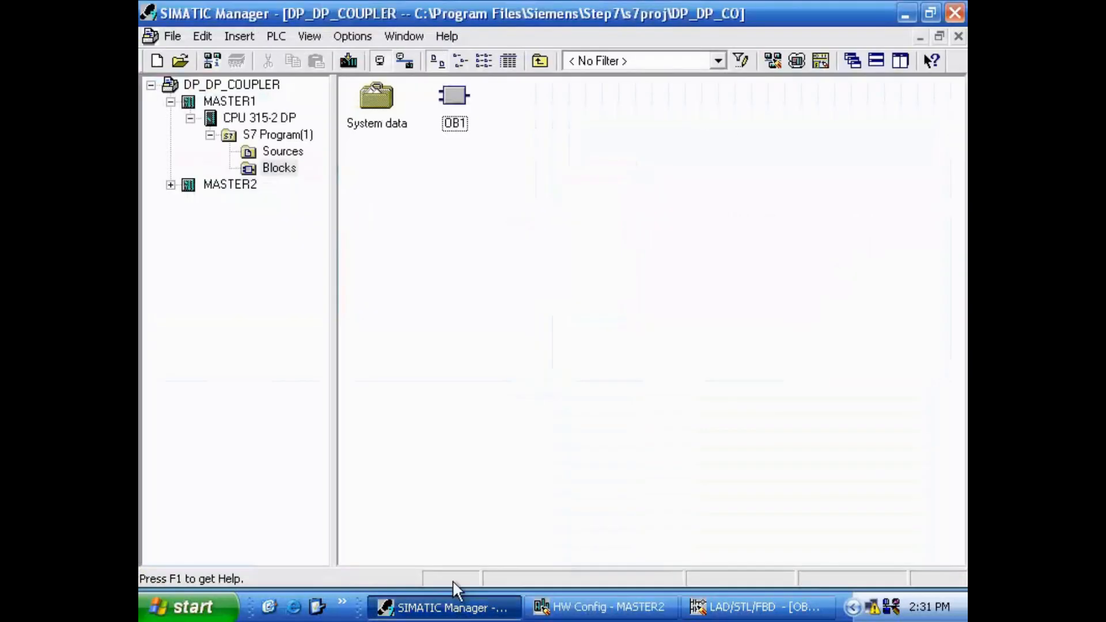
pyautogui.doubleClick(230, 185)
pyautogui.click(254, 204)
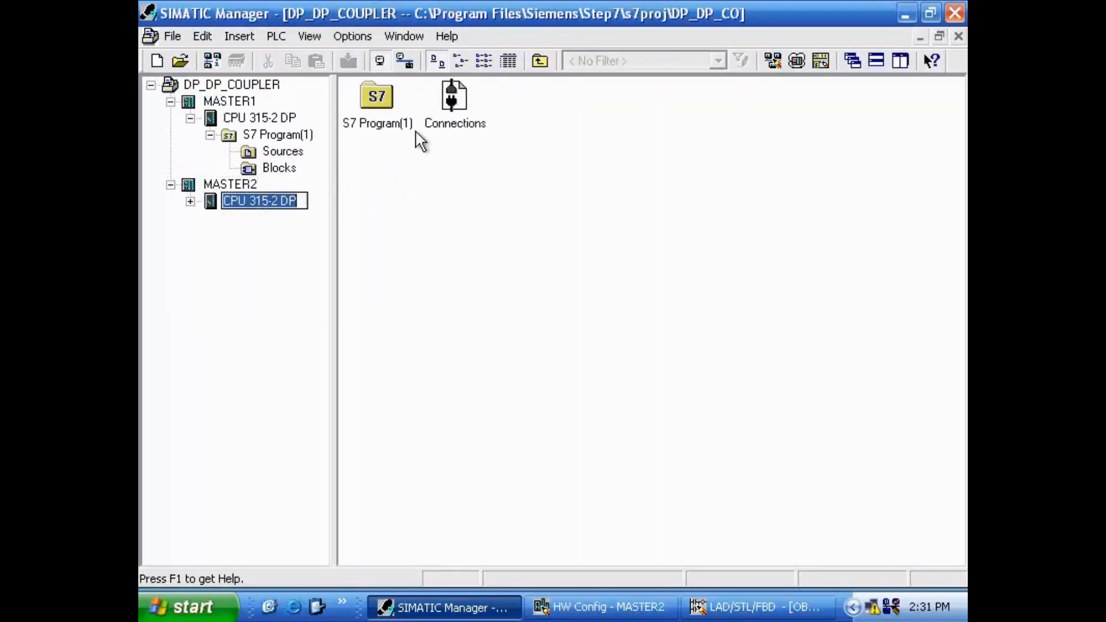
pyautogui.doubleClick(387, 114)
pyautogui.doubleClick(455, 101)
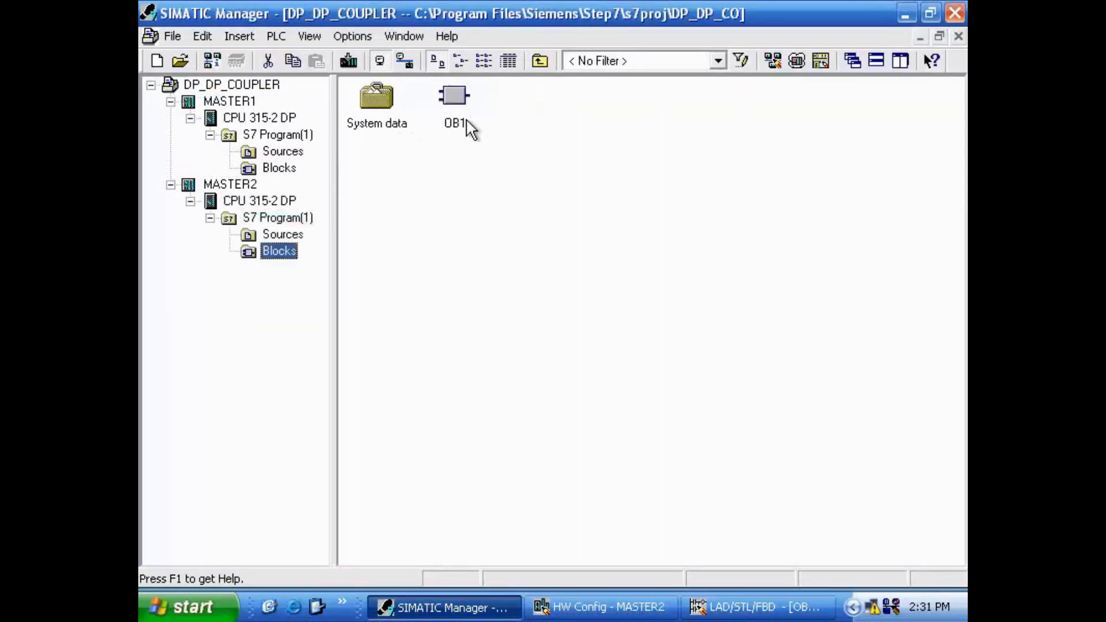
pyautogui.click(454, 98)
pyautogui.hotkey('alt', 'Return')
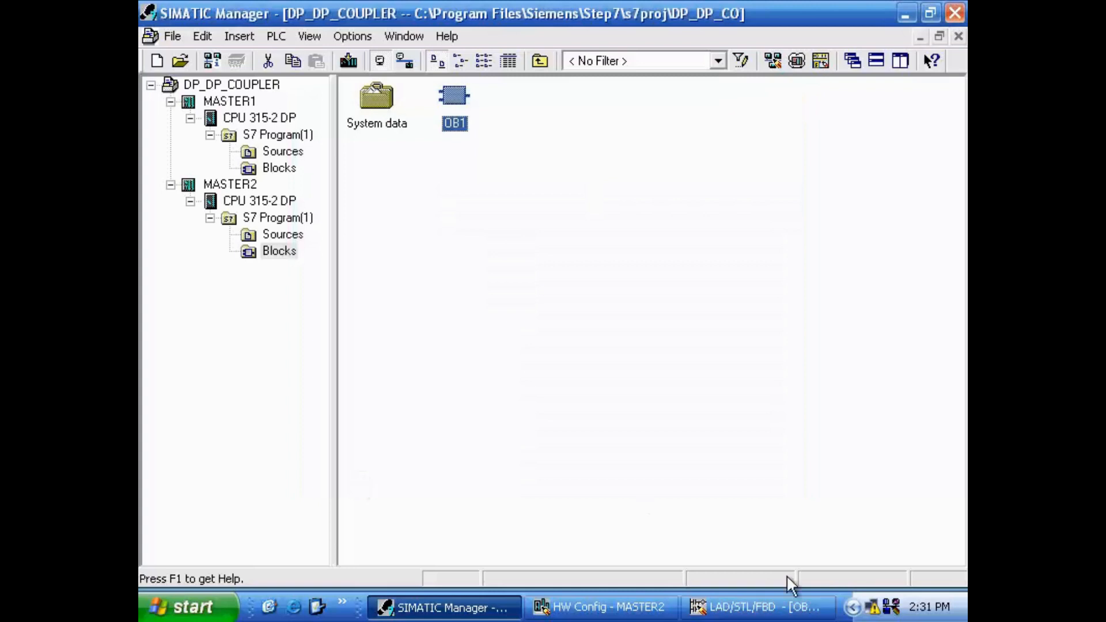
pyautogui.click(790, 606)
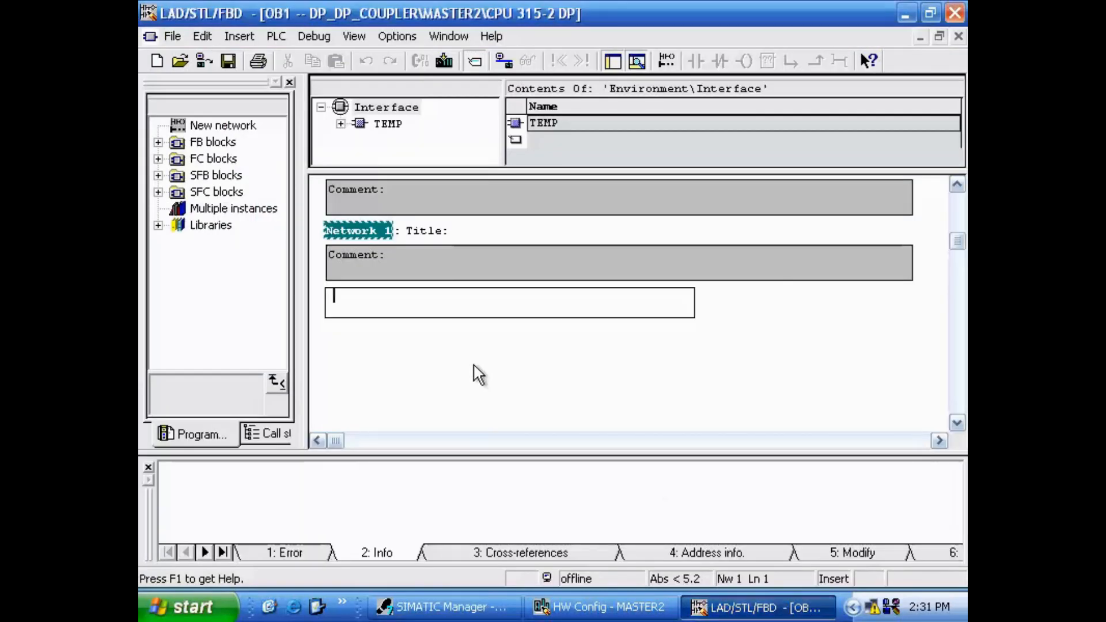
# Enter the load instruction L IB 0 in Network 1 of MASTER2's OB1
pyautogui.write('L I')
pyautogui.press('BackSpace')
pyautogui.write('0')
pyautogui.press('Return')
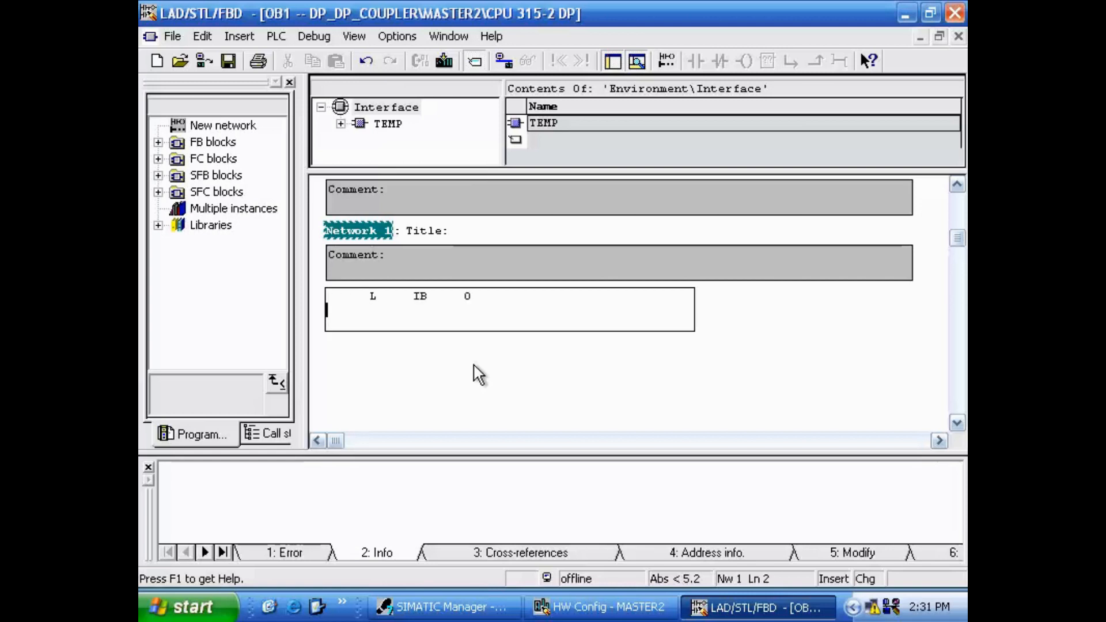
# Add the transfer instruction T MB 100 below the load line in MASTER2's OB1 and save the block
pyautogui.scroll(1, 488, 310)
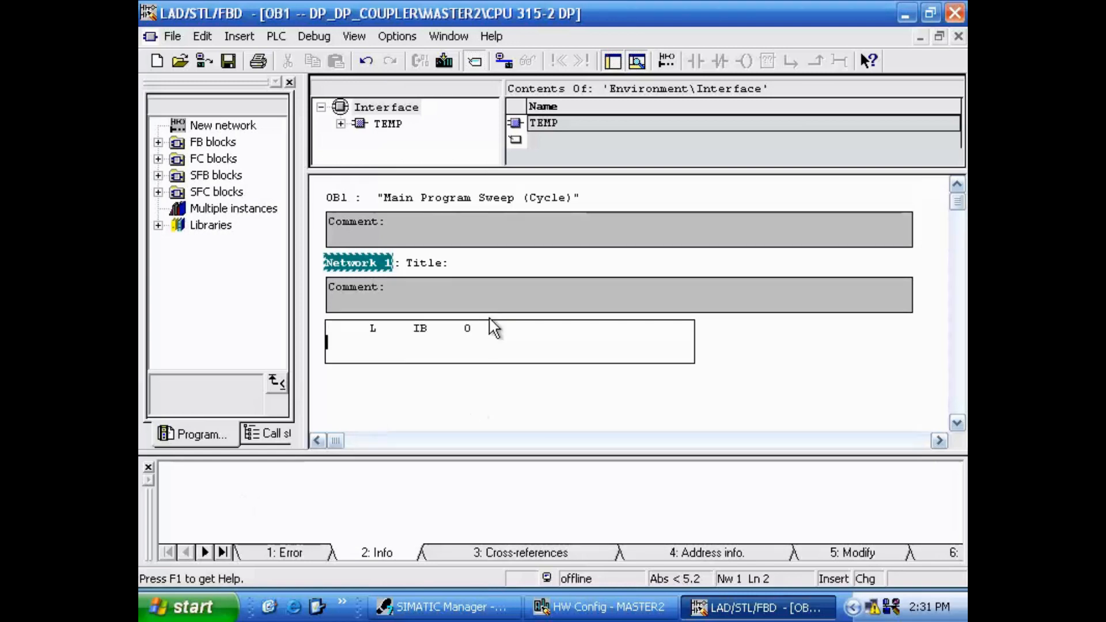
pyautogui.scroll(-1, 494, 345)
pyautogui.scroll(3, 494, 345)
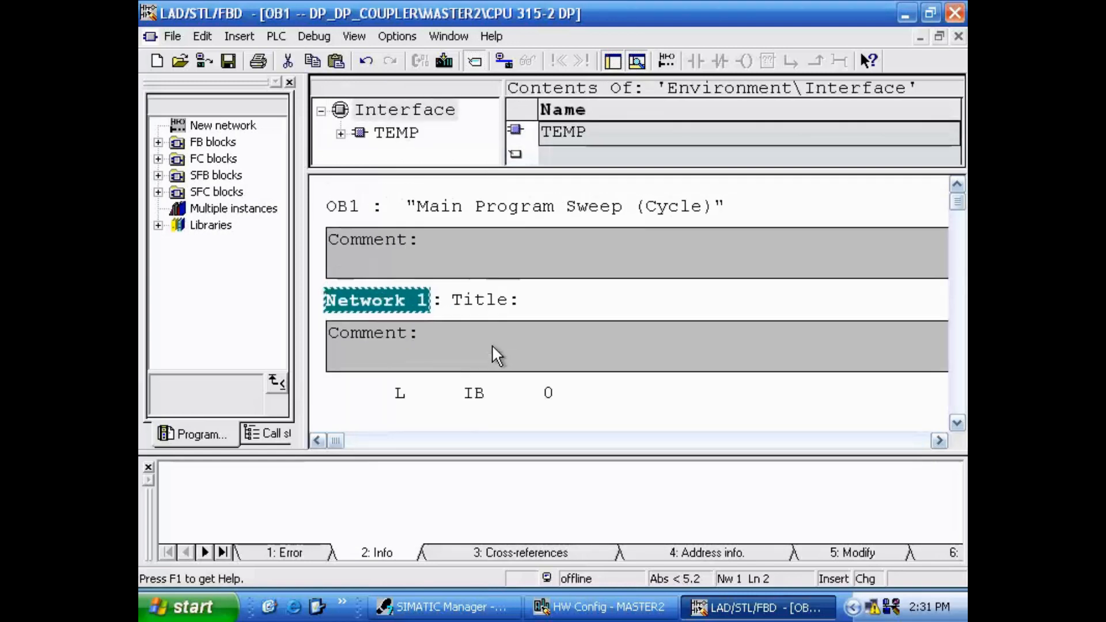
pyautogui.scroll(-1, 493, 345)
pyautogui.click(375, 391)
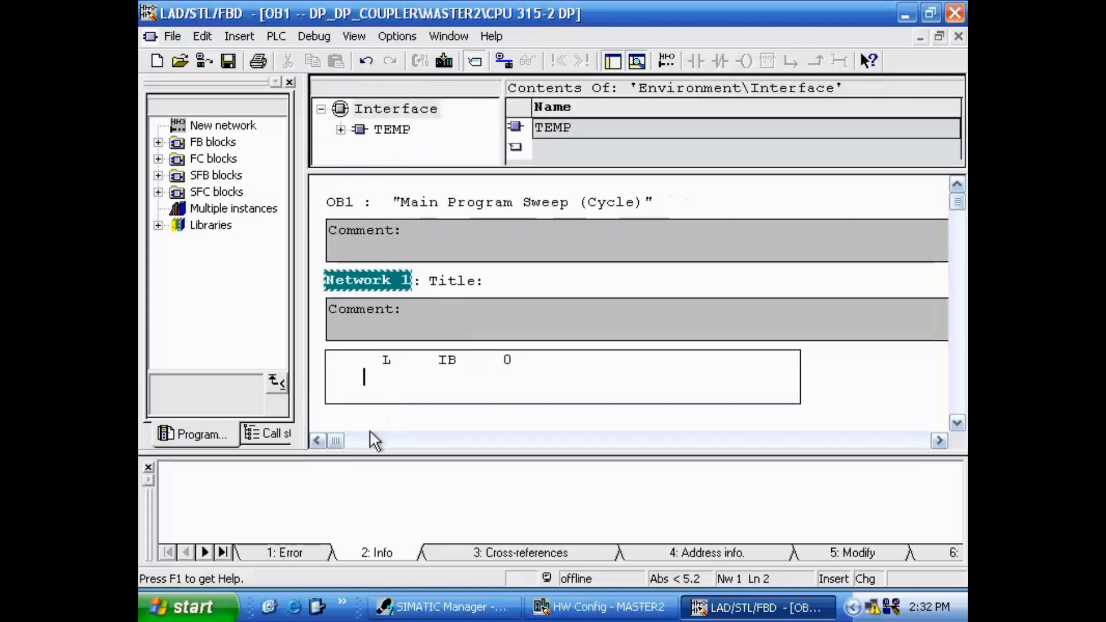
pyautogui.write('T MB')
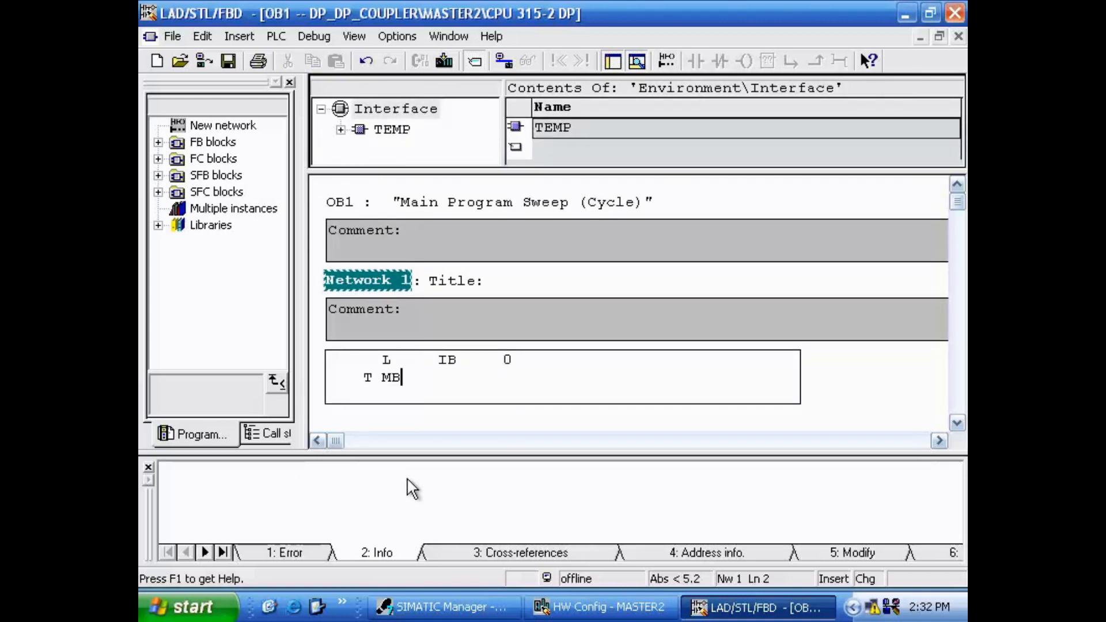
pyautogui.write('100')
pyautogui.press('Return')
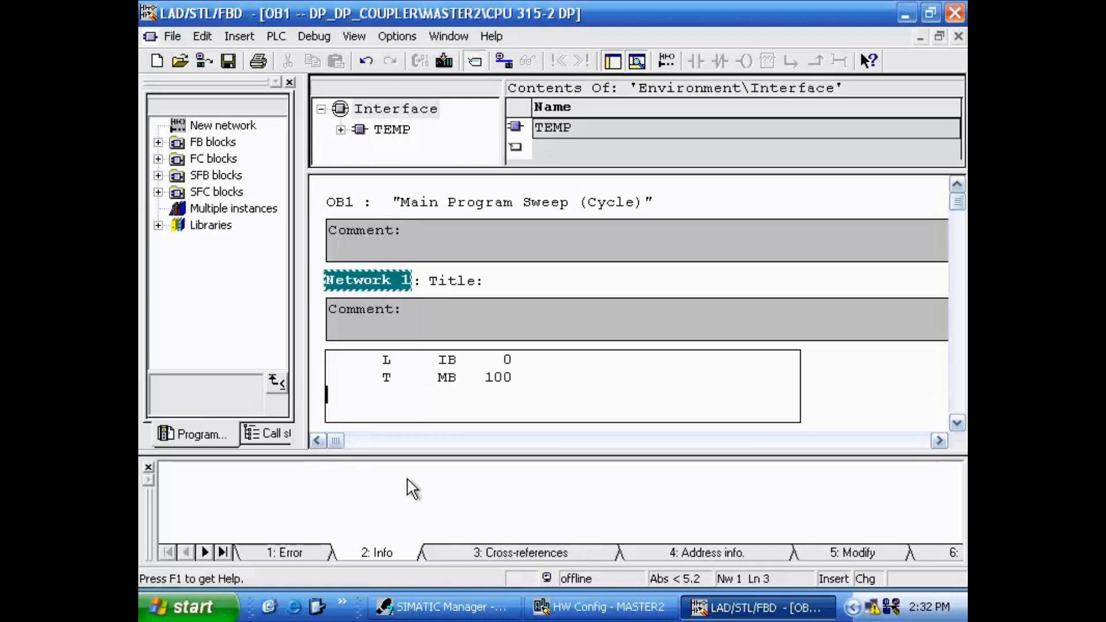
pyautogui.click(229, 60)
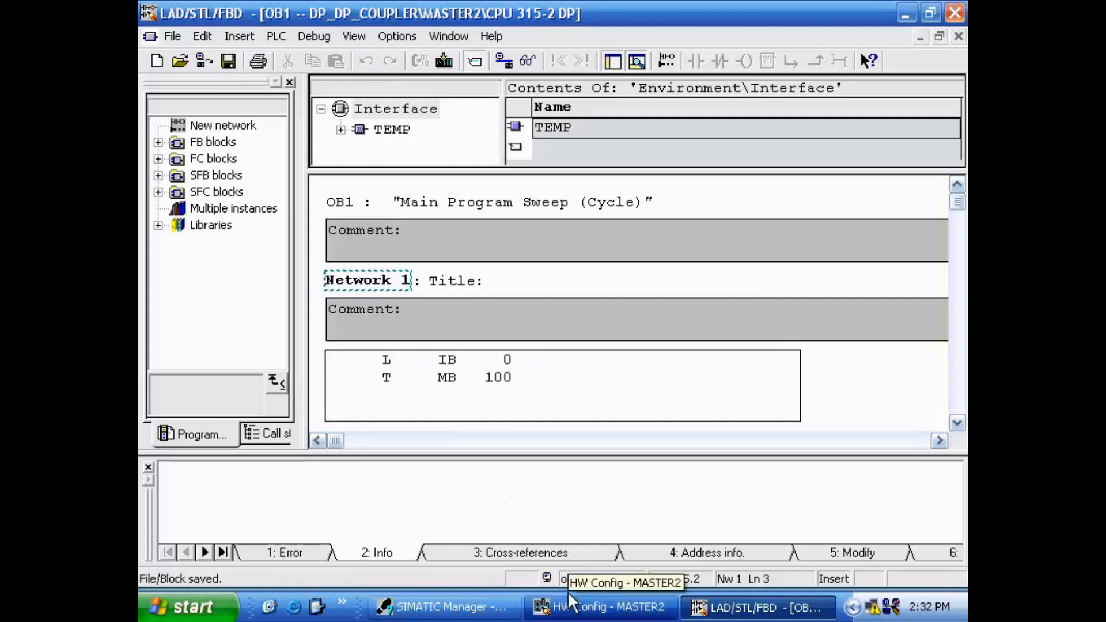
# Close the program elements overview and arrange the MASTER1 and MASTER2 OB1 windows vertically side by side
pyautogui.click(455, 38)
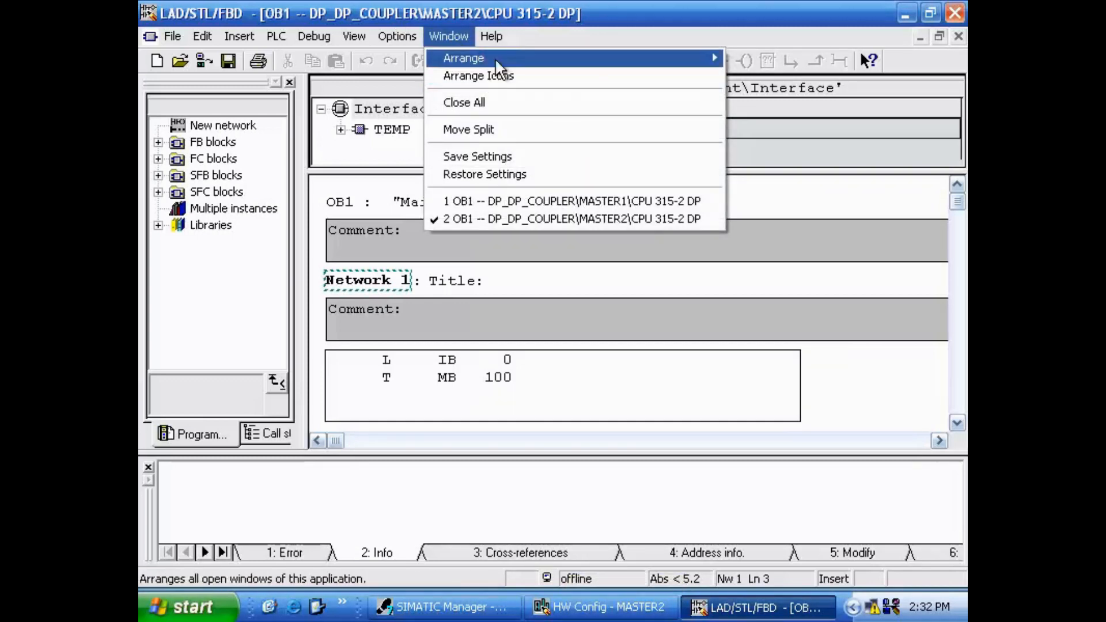
pyautogui.moveTo(503, 58)
pyautogui.click(784, 94)
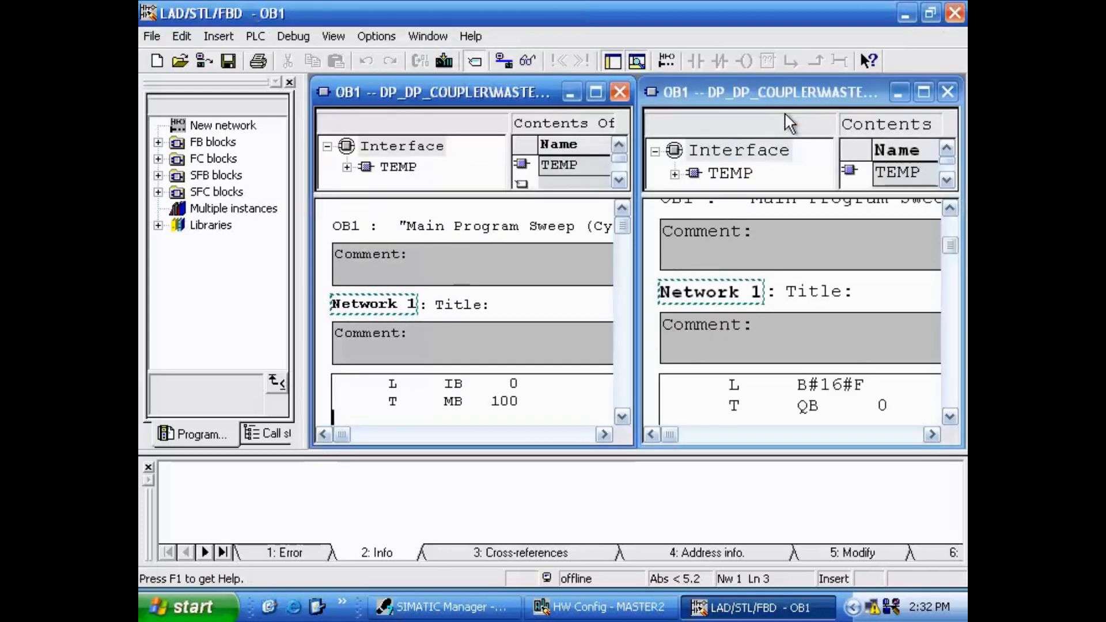
pyautogui.click(289, 82)
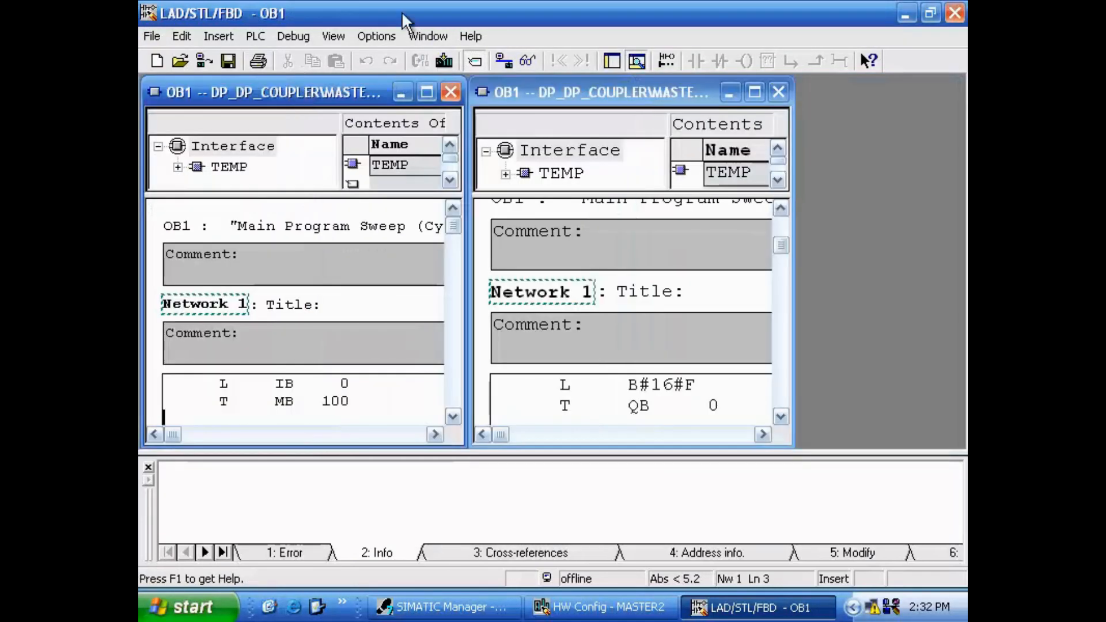
pyautogui.click(413, 38)
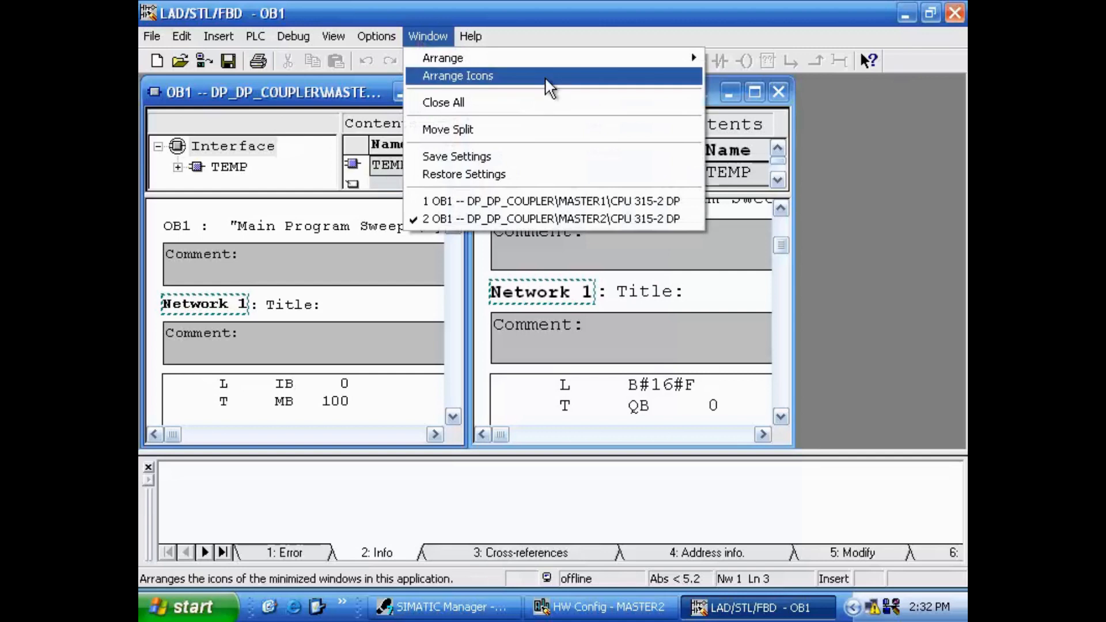
pyautogui.moveTo(565, 59)
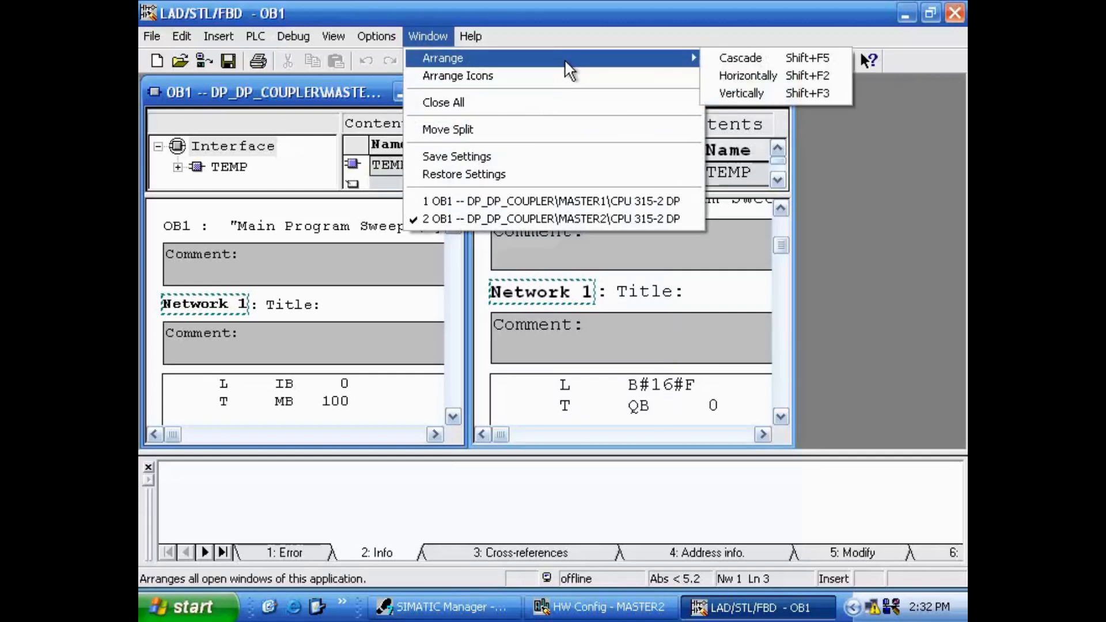
pyautogui.click(763, 91)
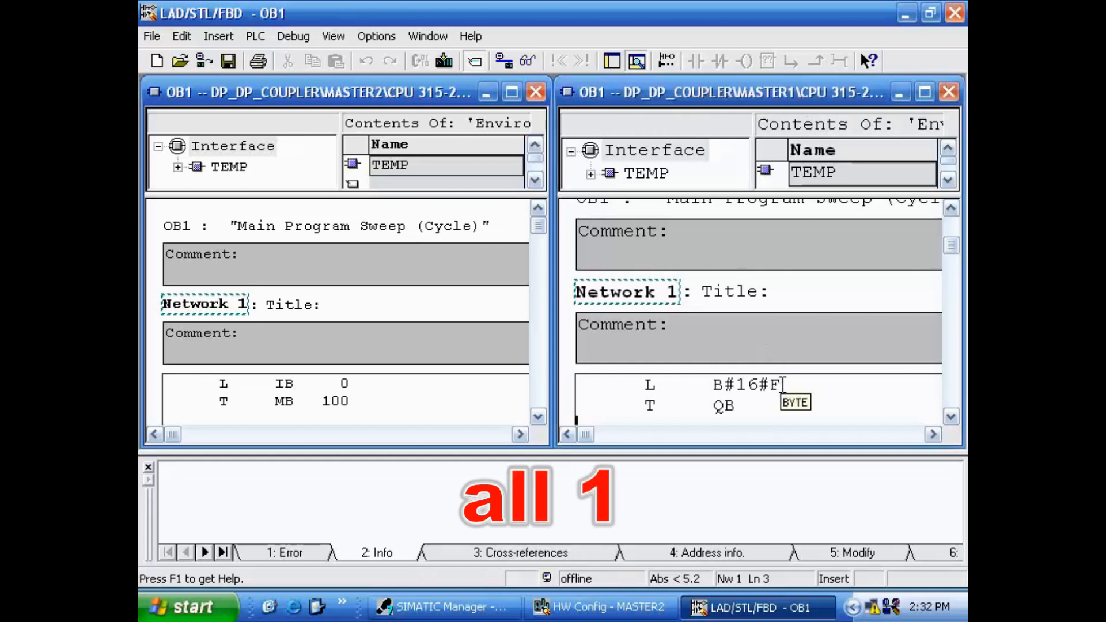
# Highlight T QB 0 in MASTER1's OB1 and L IB 0 in MASTER2's OB1 to compare the sending and receiving instructions
pyautogui.moveTo(783, 385); pyautogui.dragTo(644, 414)
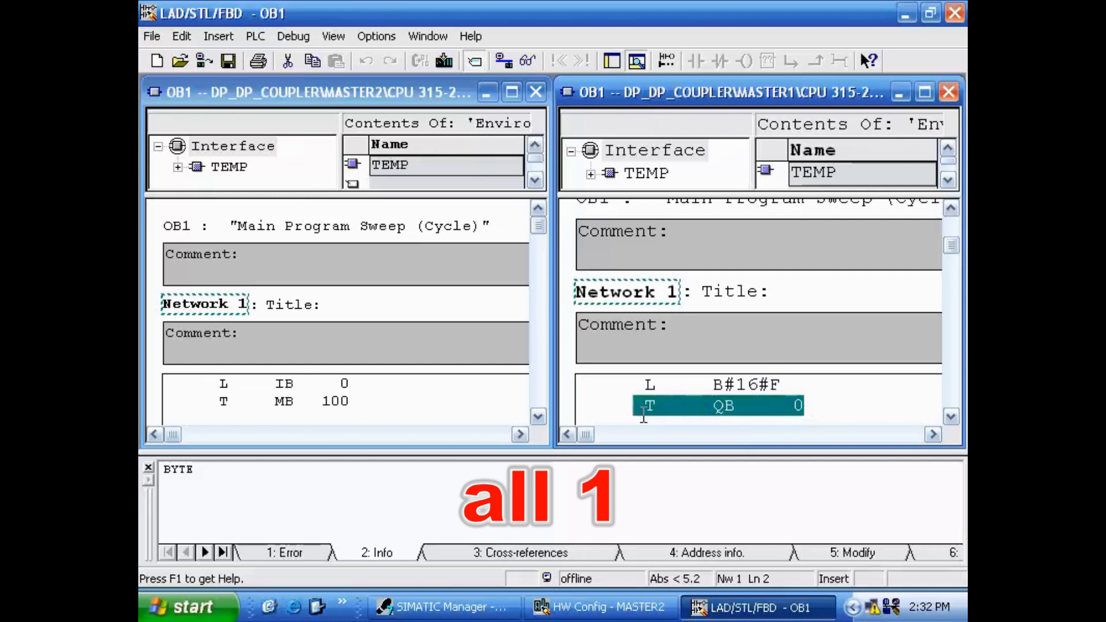
pyautogui.moveTo(353, 384); pyautogui.dragTo(214, 384)
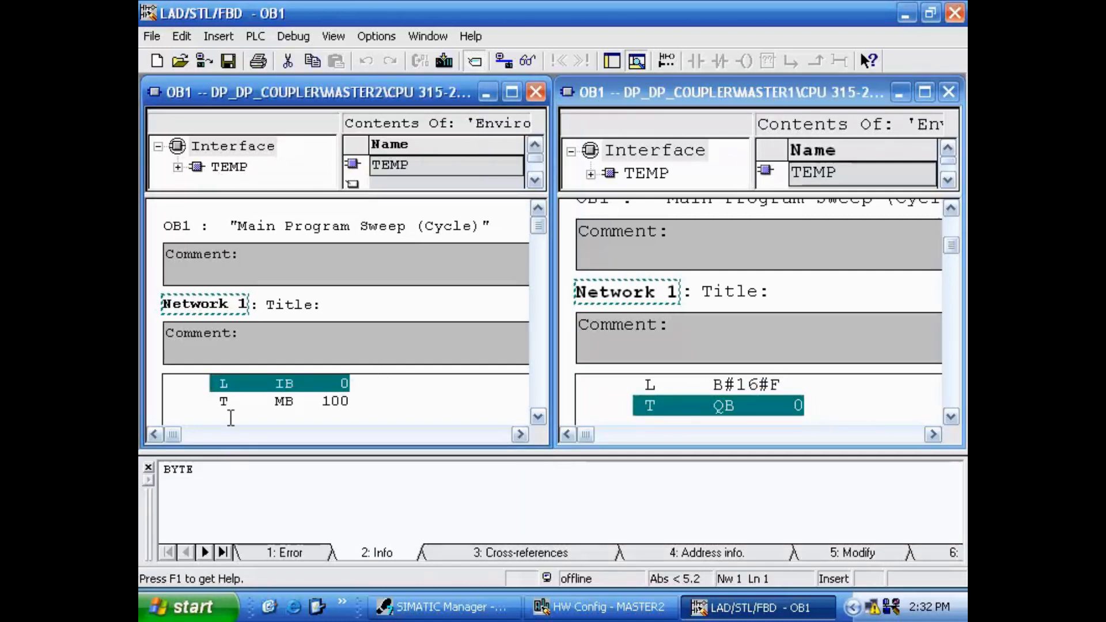